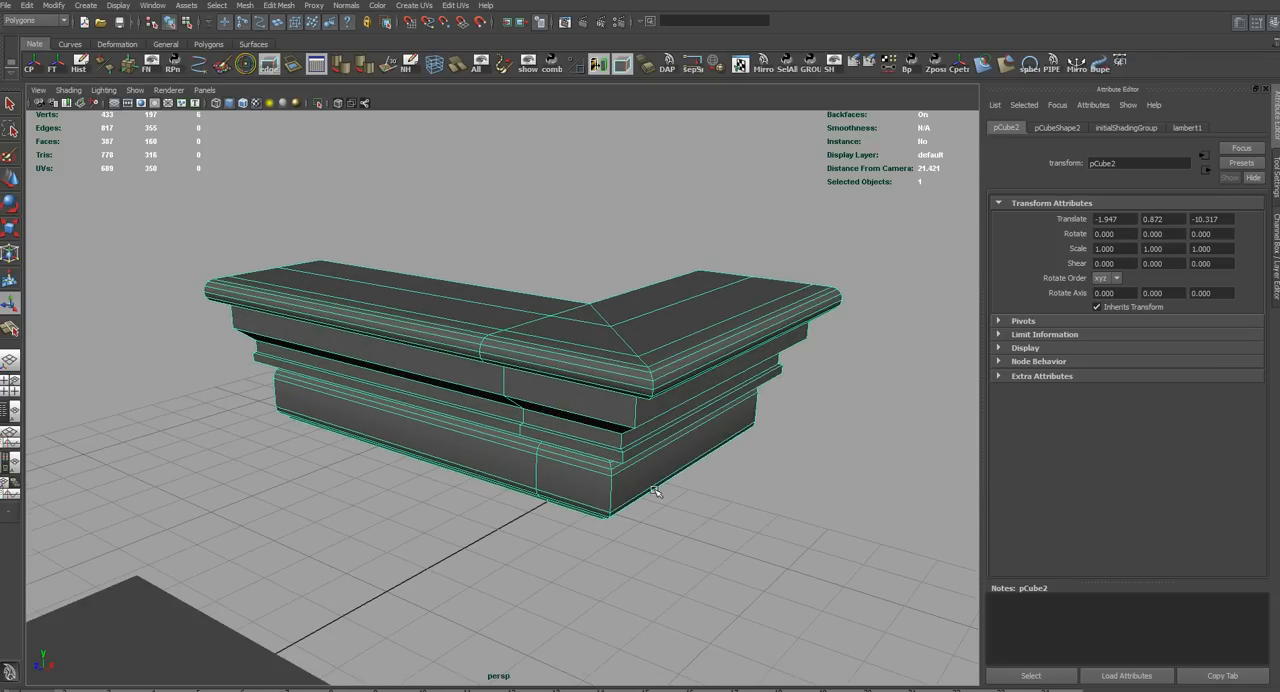
Mirror the L-shaped trim piece with Mirror Cut
alt+drag(657, 530, 490, 525)
click(279, 5)
mouse_move(245, 5)
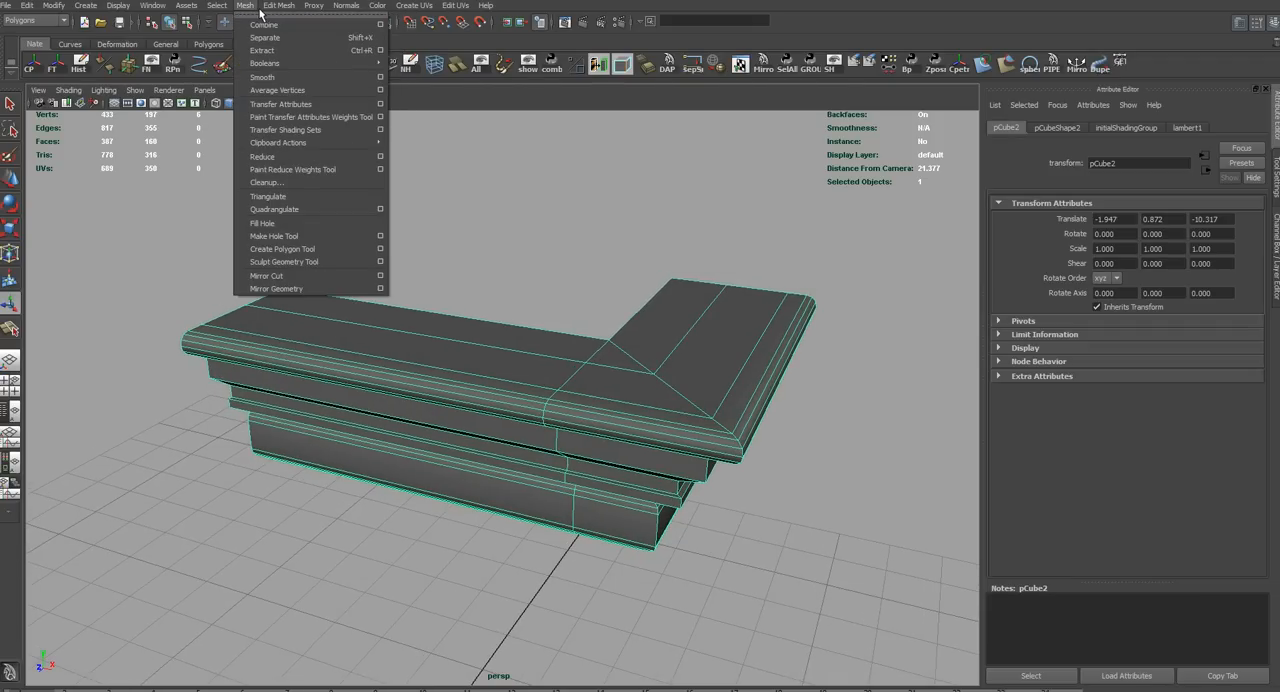
click(268, 276)
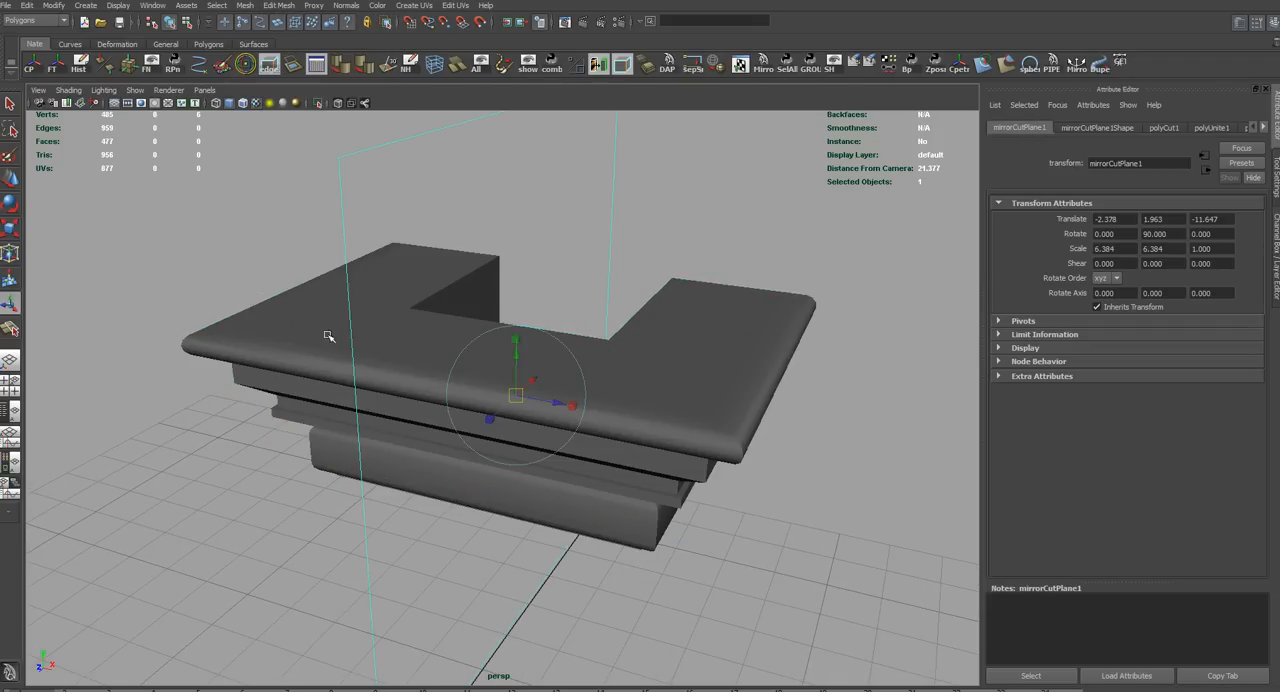
Shift the mirror cut plane to about -2.622 in X, then rotate it to preview differently angled trim shapes
alt+drag(320, 395, 479, 401)
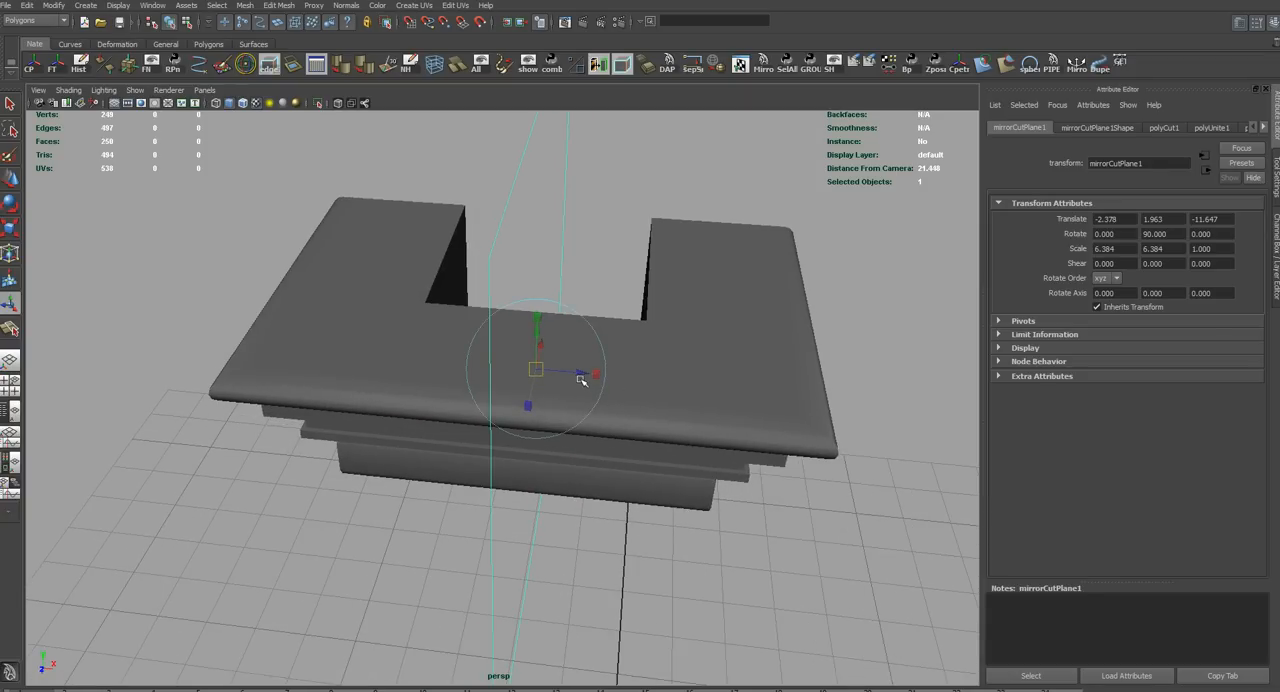
mouse_move(581, 379)
mouse_down()
mouse_move(435, 364)
mouse_move(565, 372)
mouse_up()
key(e)
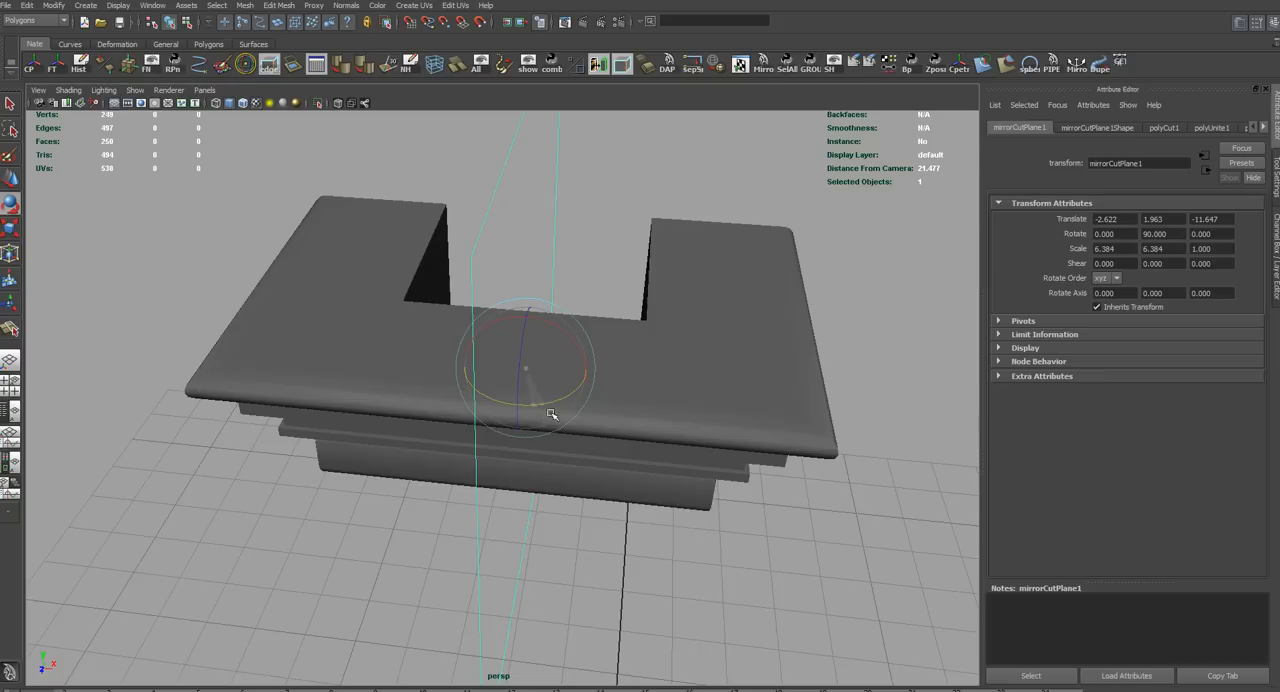
drag(557, 415, 463, 394)
Undo the plane adjustments and the Mirror Cut on the L-shaped trim
key(w)
key(ctrl+z)
key(ctrl+z)
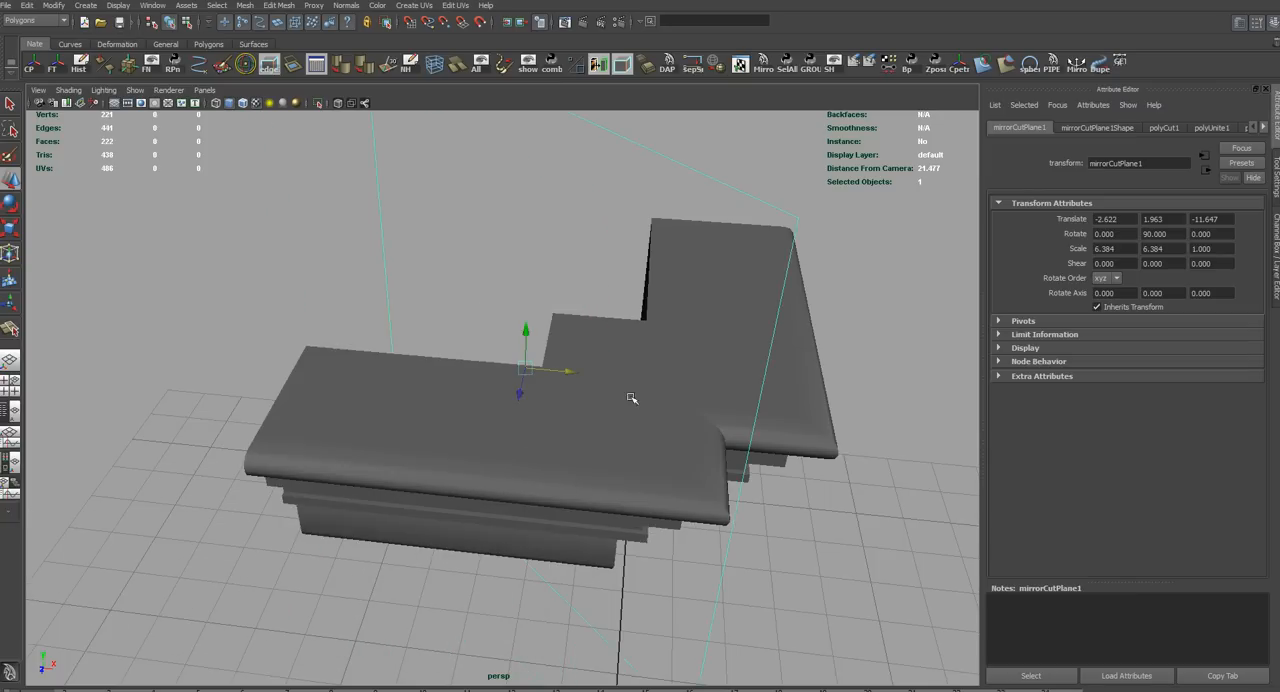
key(ctrl+z)
key(ctrl+z)
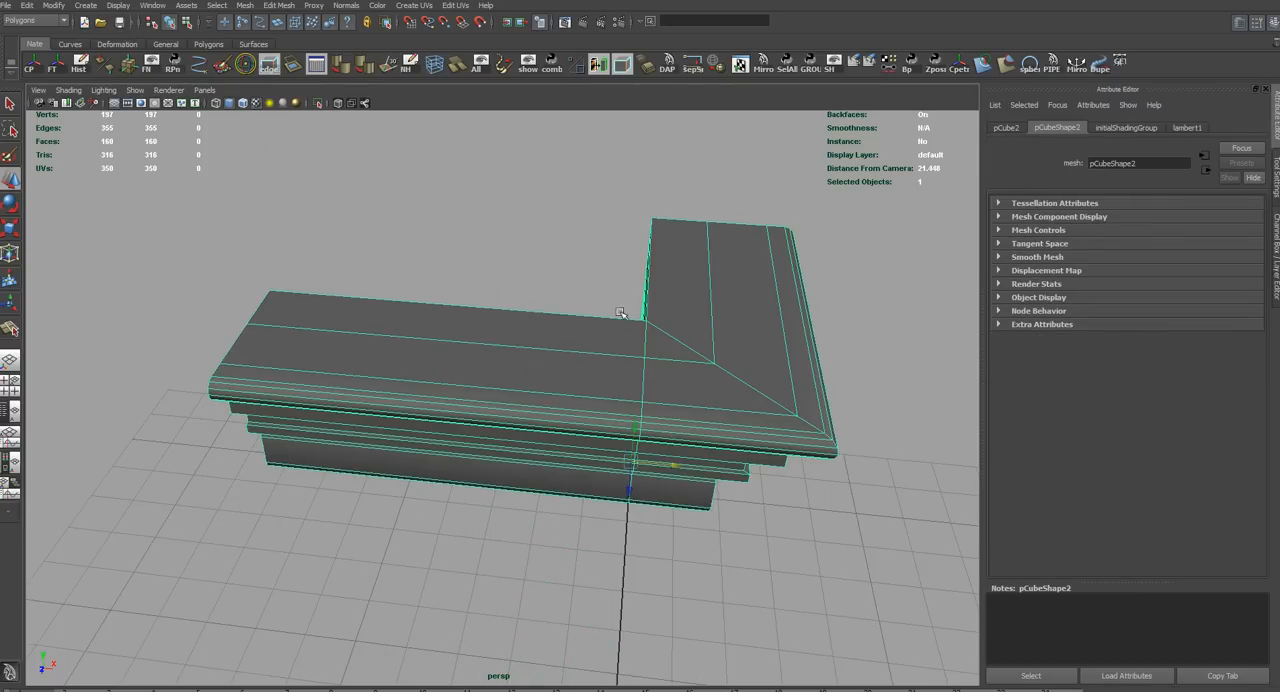
Deselect the trim and examine its corner, followed by the stepped block and the two arched panels
click(588, 290)
alt+drag(634, 446, 614, 414)
alt+right_drag(614, 414, 668, 420)
alt+drag(668, 420, 612, 441)
alt+middle_drag(660, 512, 626, 489)
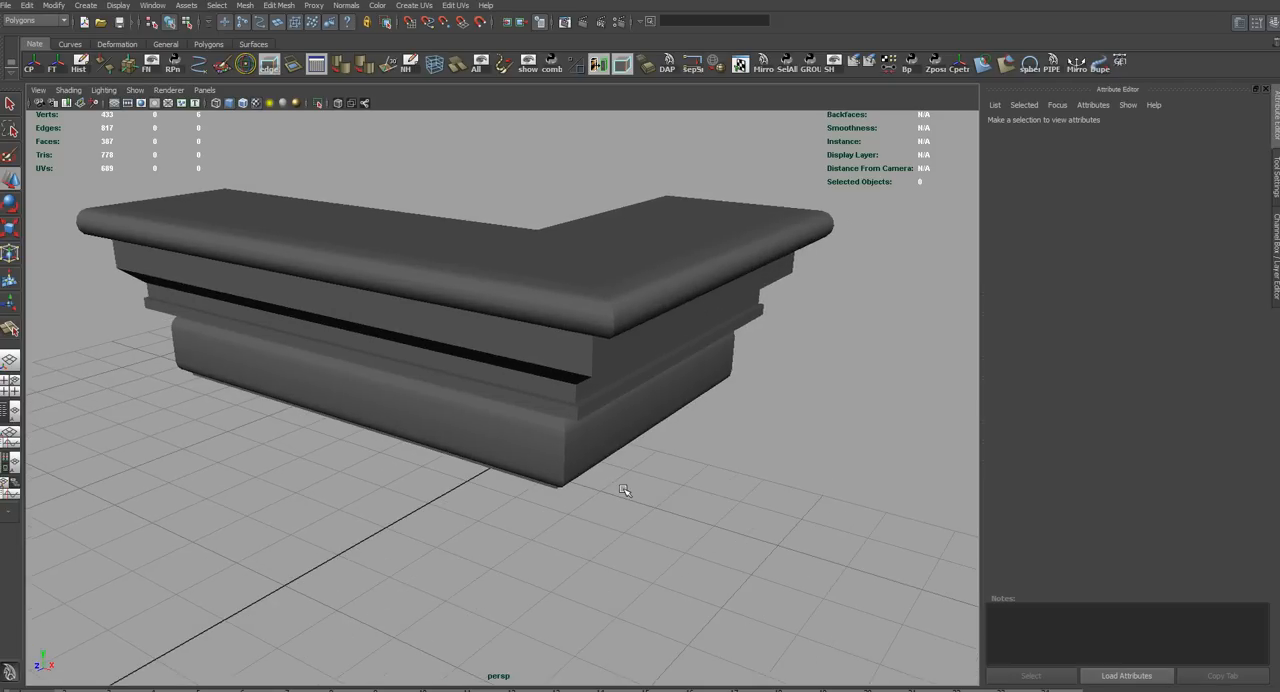
alt+right_drag(685, 508, 617, 474)
alt+middle_drag(617, 474, 593, 400)
alt+right_drag(593, 400, 562, 396)
alt+middle_drag(654, 449, 640, 446)
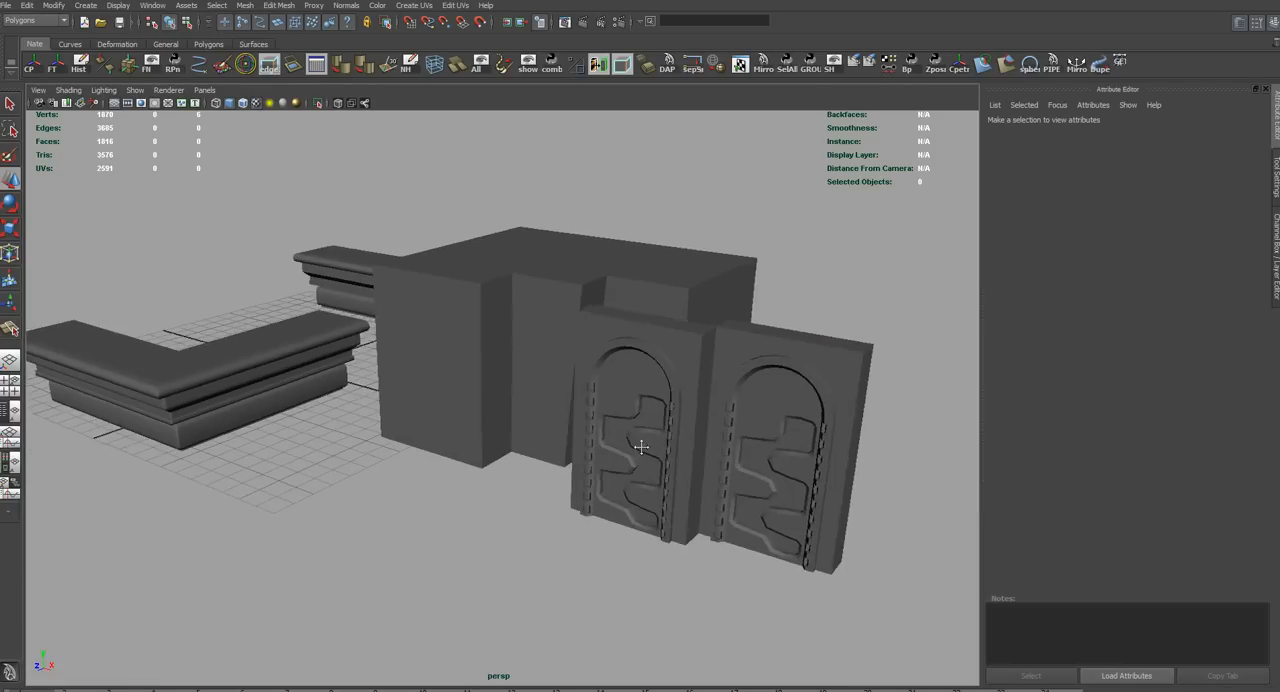
alt+drag(640, 446, 563, 480)
alt+middle_drag(565, 483, 540, 488)
alt+right_drag(540, 488, 557, 489)
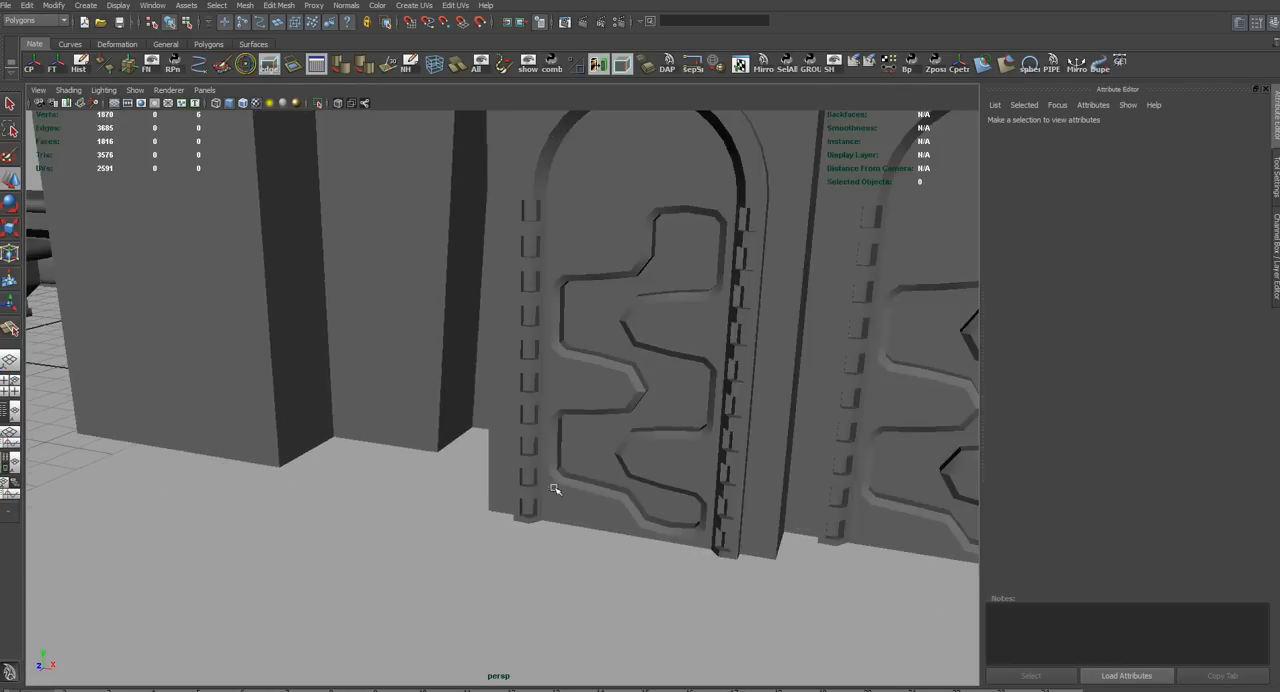
Select the stepped block and isolate it in the viewport
alt+middle_drag(557, 489, 631, 517)
click(558, 426)
alt+drag(581, 494, 648, 508)
alt+middle_drag(648, 508, 533, 481)
alt+drag(588, 473, 580, 486)
key(shift+i)
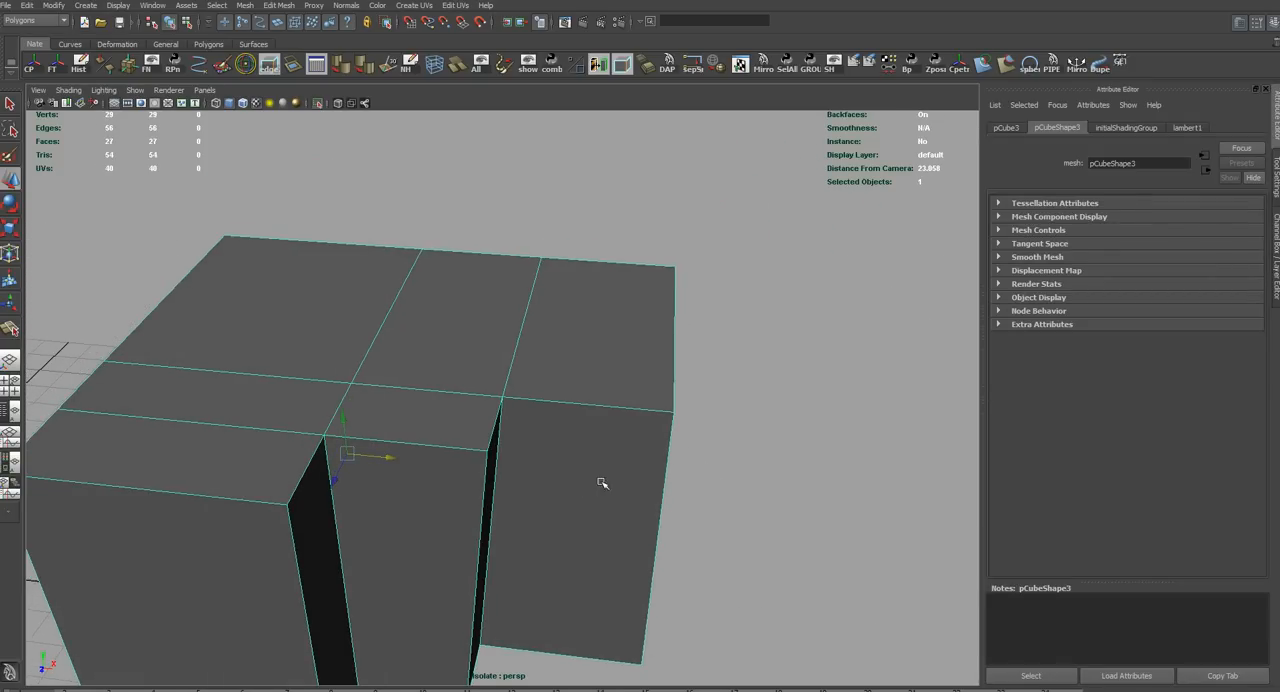
Examine the isolated block's stepped front from several angles, then bring the hidden objects back into view
alt+drag(752, 525, 721, 496)
alt+middle_drag(765, 523, 789, 545)
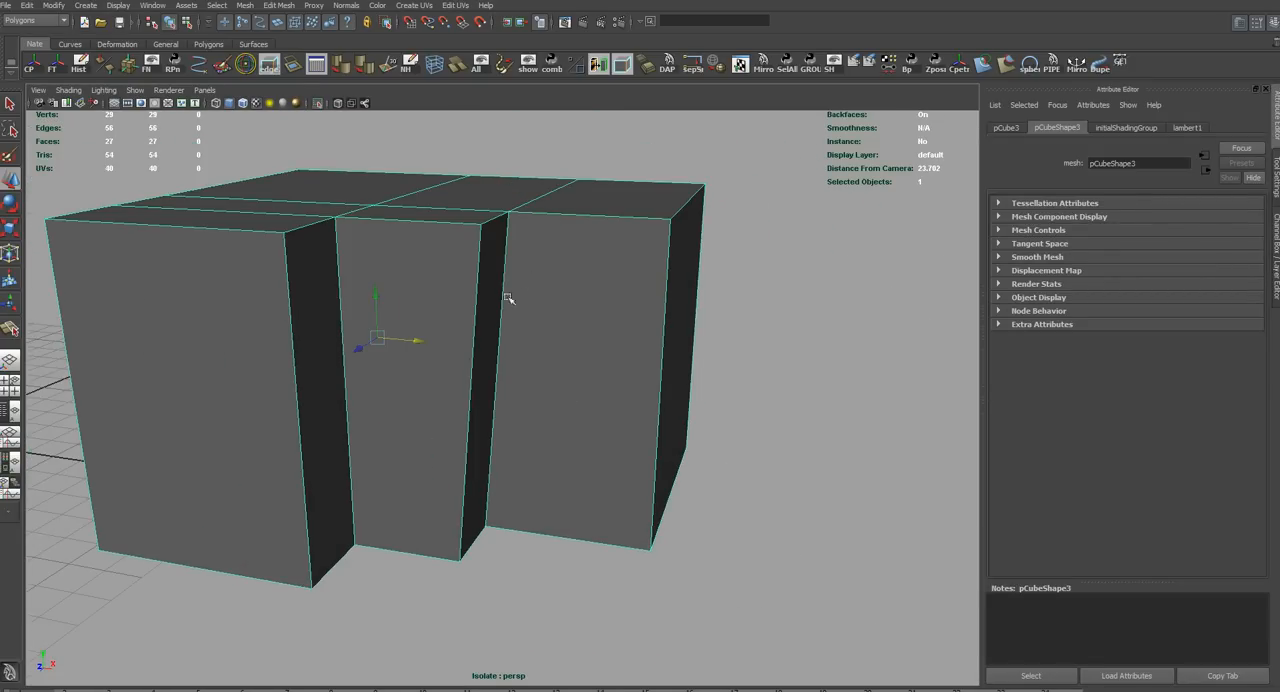
click(721, 509)
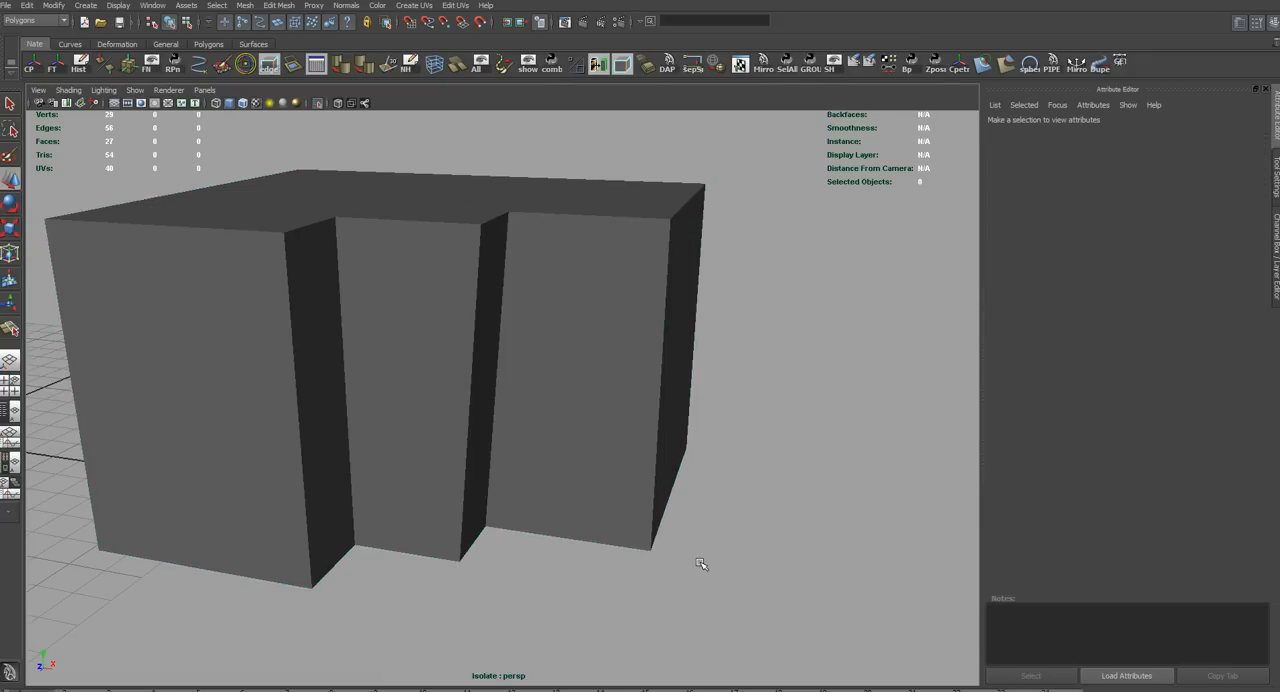
alt+drag(701, 564, 453, 414)
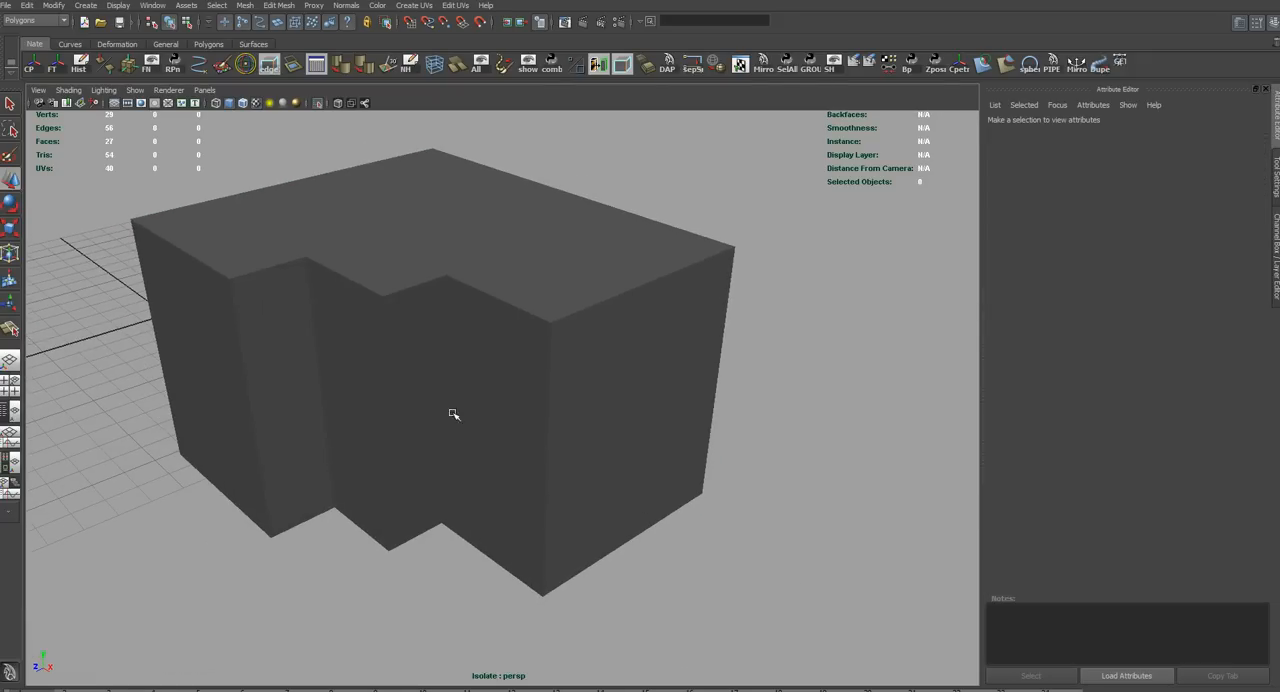
click(390, 420)
alt+drag(452, 540, 660, 548)
click(671, 563)
alt+right_drag(671, 563, 634, 543)
alt+drag(634, 543, 680, 515)
alt+middle_drag(680, 515, 664, 517)
alt+right_drag(664, 516, 622, 528)
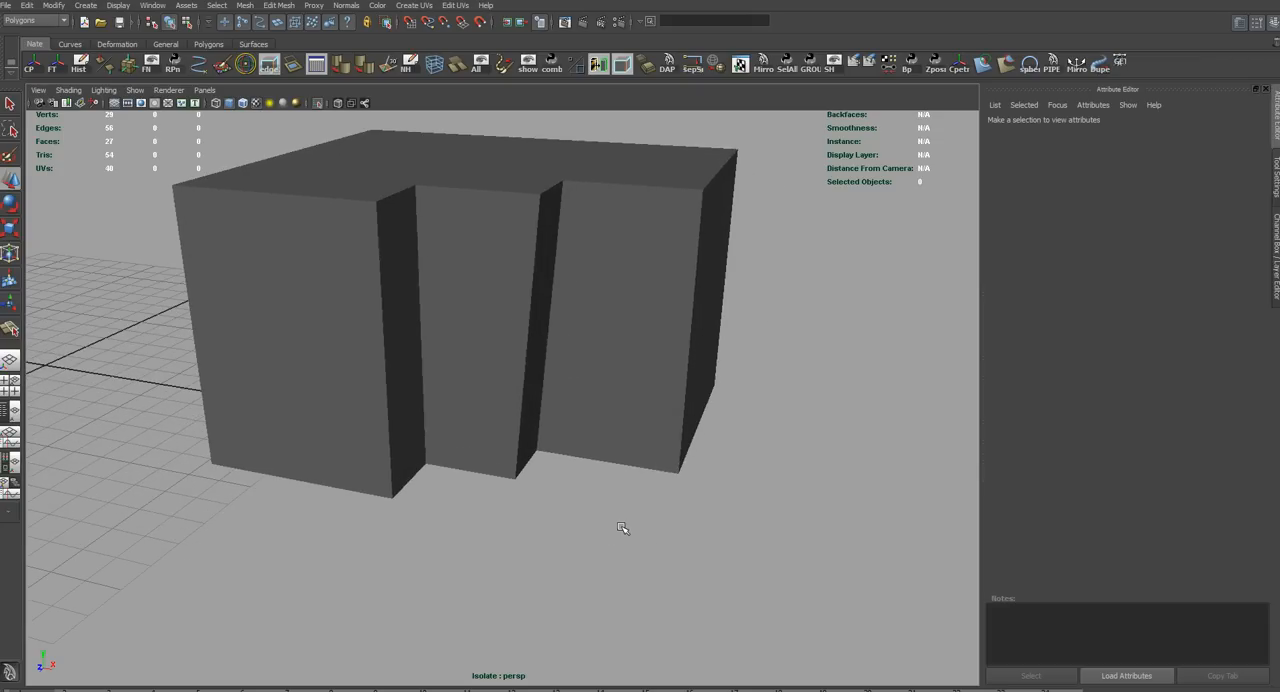
key(shift+i)
Select the two arched panels and compare their shape with the stepped front of the block
alt+middle_drag(615, 521, 437, 524)
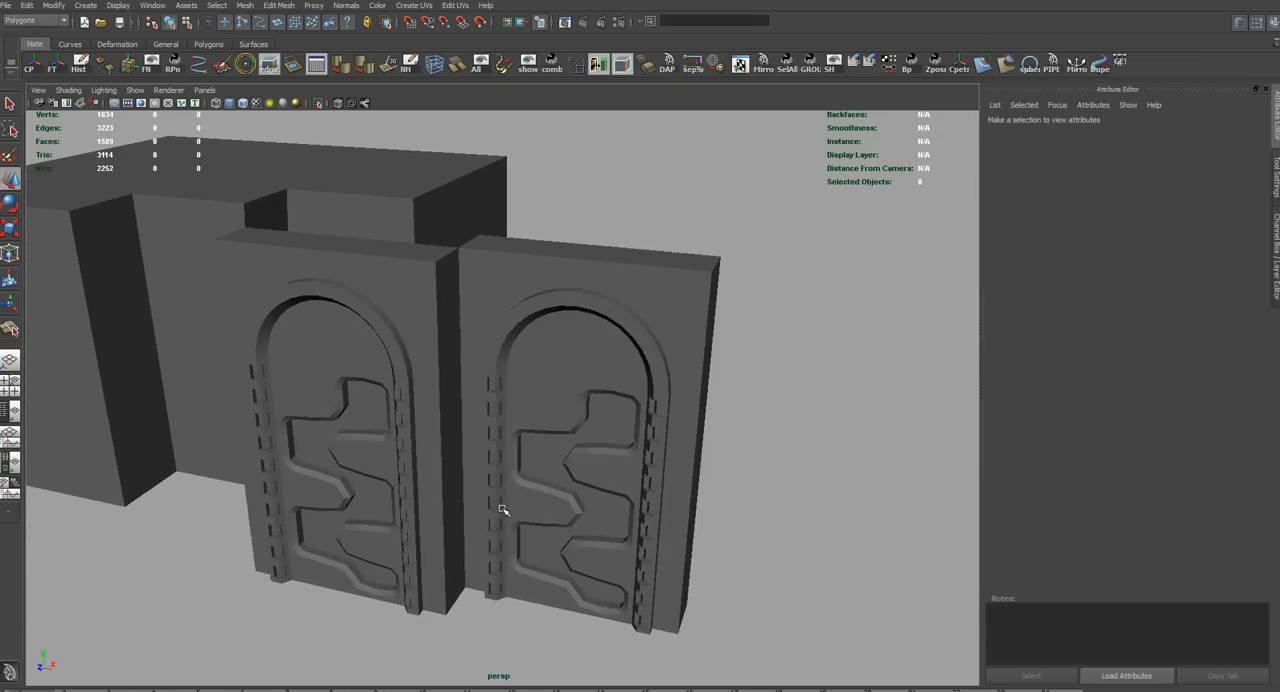
click(506, 514)
alt+drag(563, 540, 626, 534)
scroll(684, 537, up, 3)
scroll(684, 537, down, 3)
alt+drag(672, 496, 621, 519)
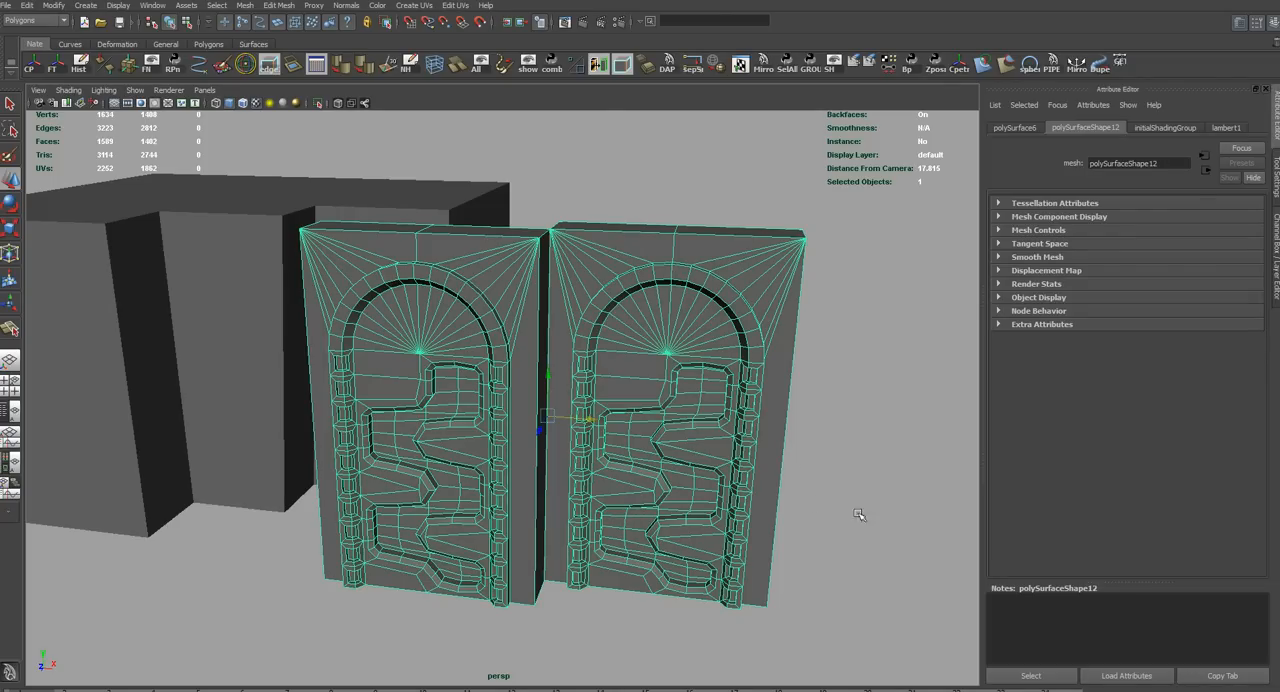
click(563, 202)
click(573, 337)
alt+drag(573, 337, 619, 407)
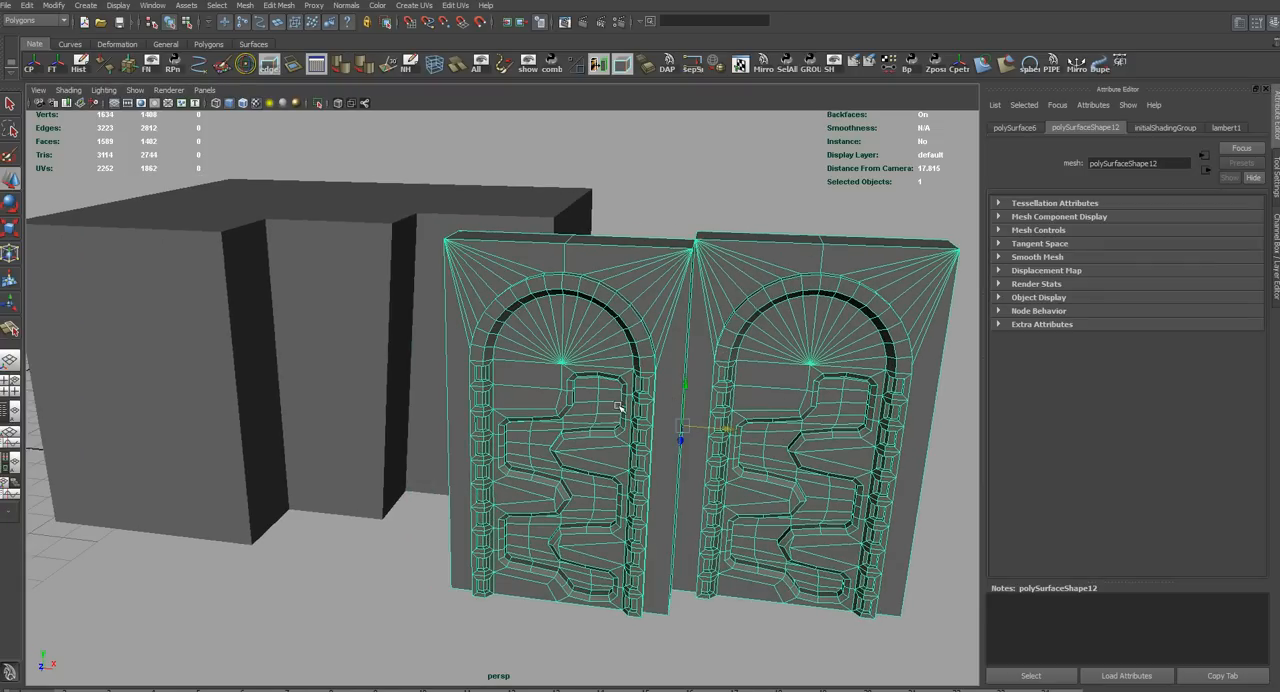
Move the arched panels into the block's stepped front, aligning their outer bottom corner with the block's corner
click(338, 340)
key(f)
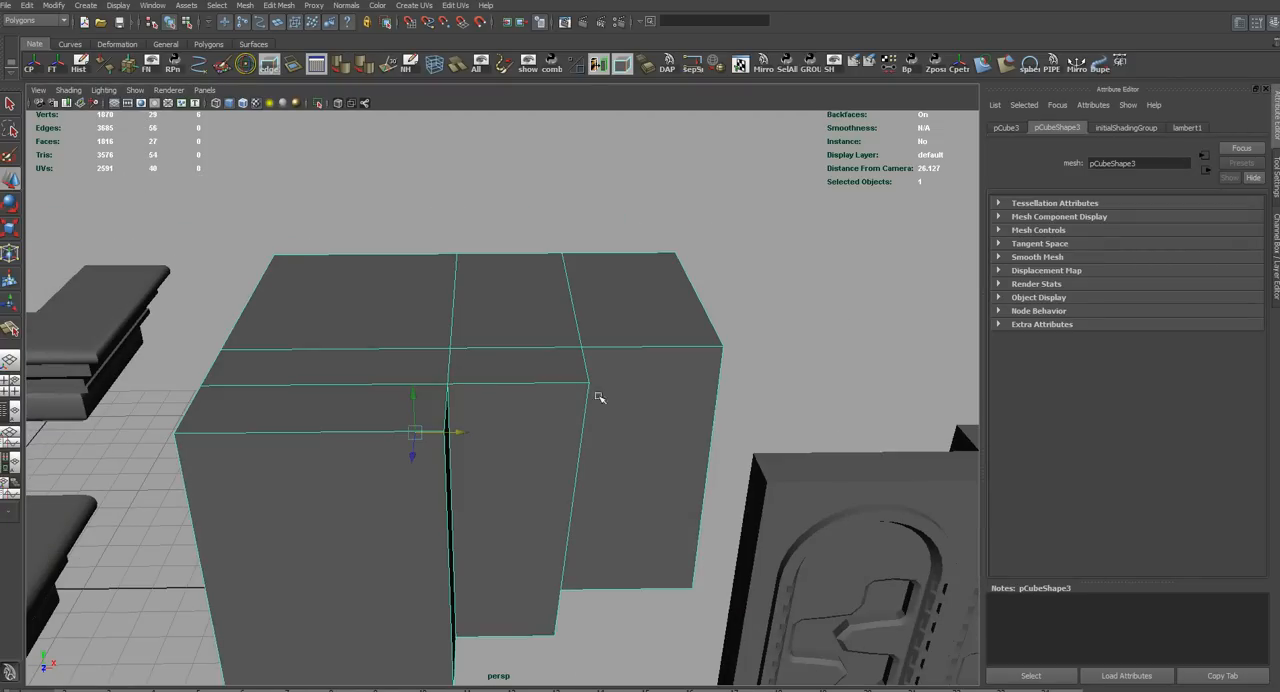
alt+right_drag(596, 500, 570, 488)
alt+middle_drag(570, 488, 514, 417)
mouse_move(514, 417)
alt+mouse_down()
mouse_move(534, 454)
mouse_move(670, 487)
mouse_move(674, 471)
mouse_move(666, 531)
mouse_move(677, 483)
mouse_move(649, 494)
mouse_move(417, 409)
mouse_move(505, 421)
alt+mouse_up()
click(536, 456)
mouse_move(437, 432)
alt+right_down()
mouse_move(474, 427)
mouse_move(451, 452)
alt+right_up()
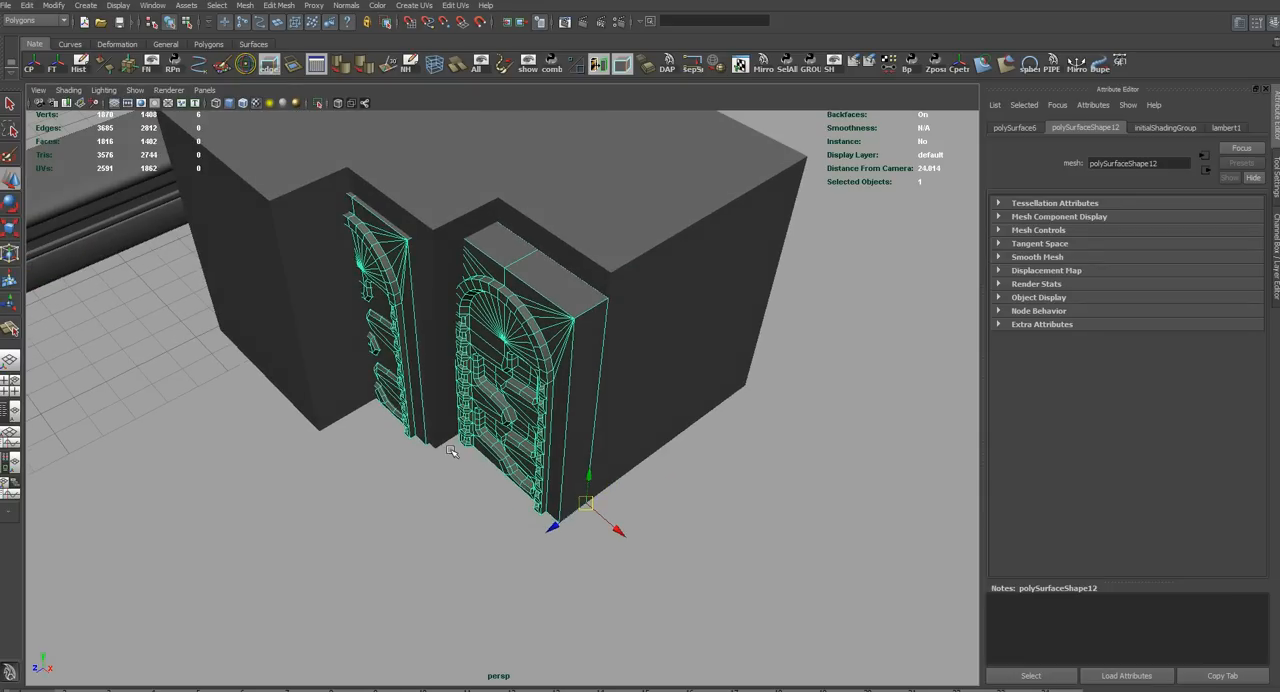
Try to scale the arched panels to fit the block, then undo the scaling
key(r)
drag(544, 537, 765, 447)
alt+drag(656, 250, 475, 428)
key(ctrl+z)
Snap the arched panels' outer bottom corner to the matching corner of the block
scroll(517, 437, down, 5)
key(w)
alt+drag(640, 405, 518, 463)
alt+middle_drag(432, 483, 479, 489)
key(v)
alt+drag(416, 529, 586, 500)
Isolate the arched panels and select all vertices of the outer arch on the right
scroll(680, 517, up, 5)
key(ctrl+1)
right_drag(570, 307, 525, 296)
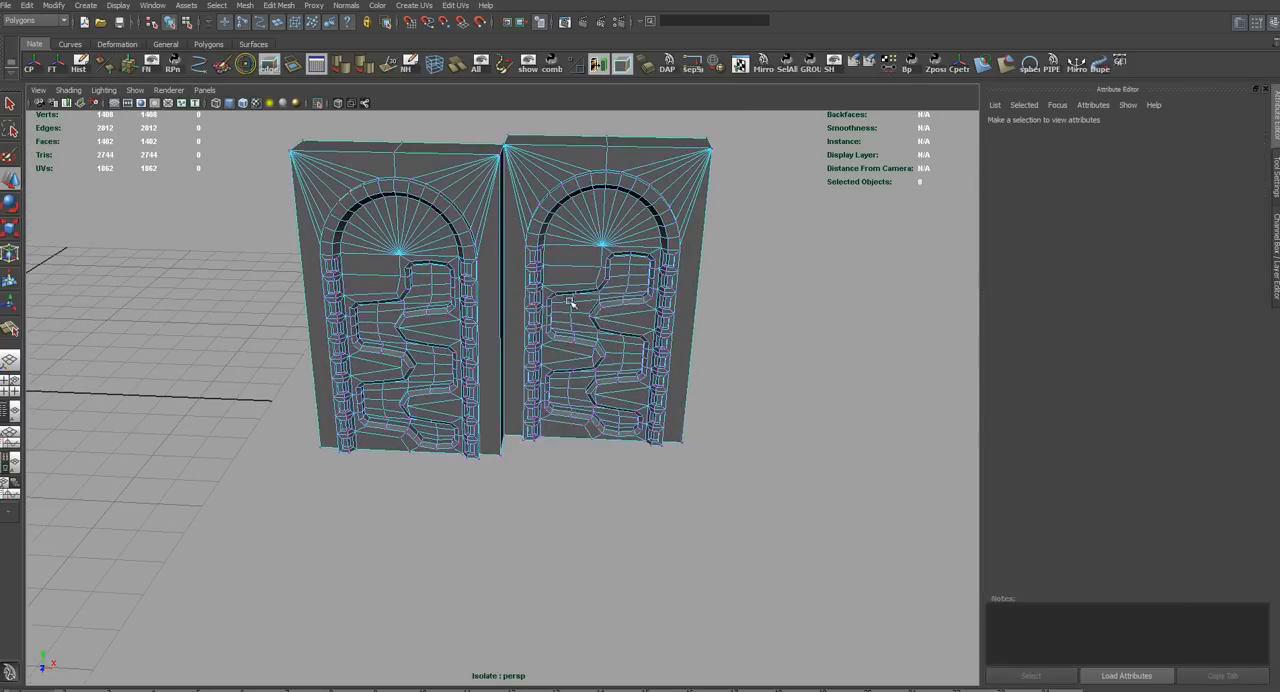
alt+drag(571, 306, 451, 204)
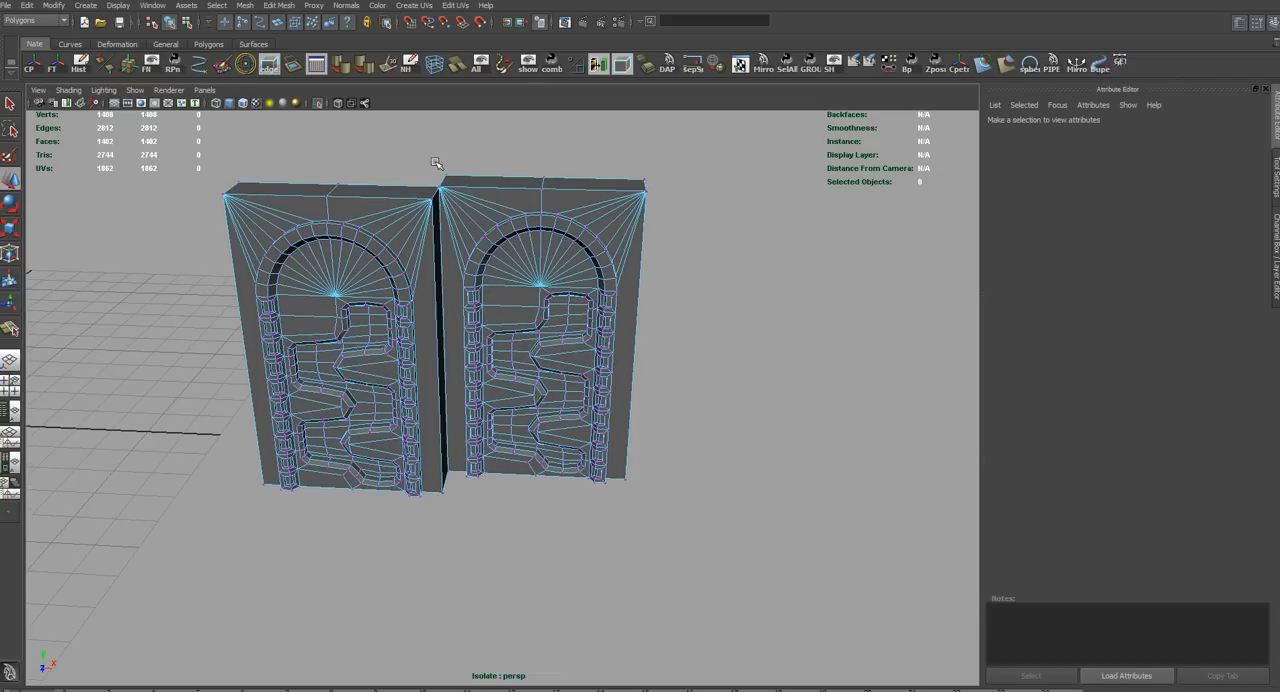
drag(436, 163, 642, 534)
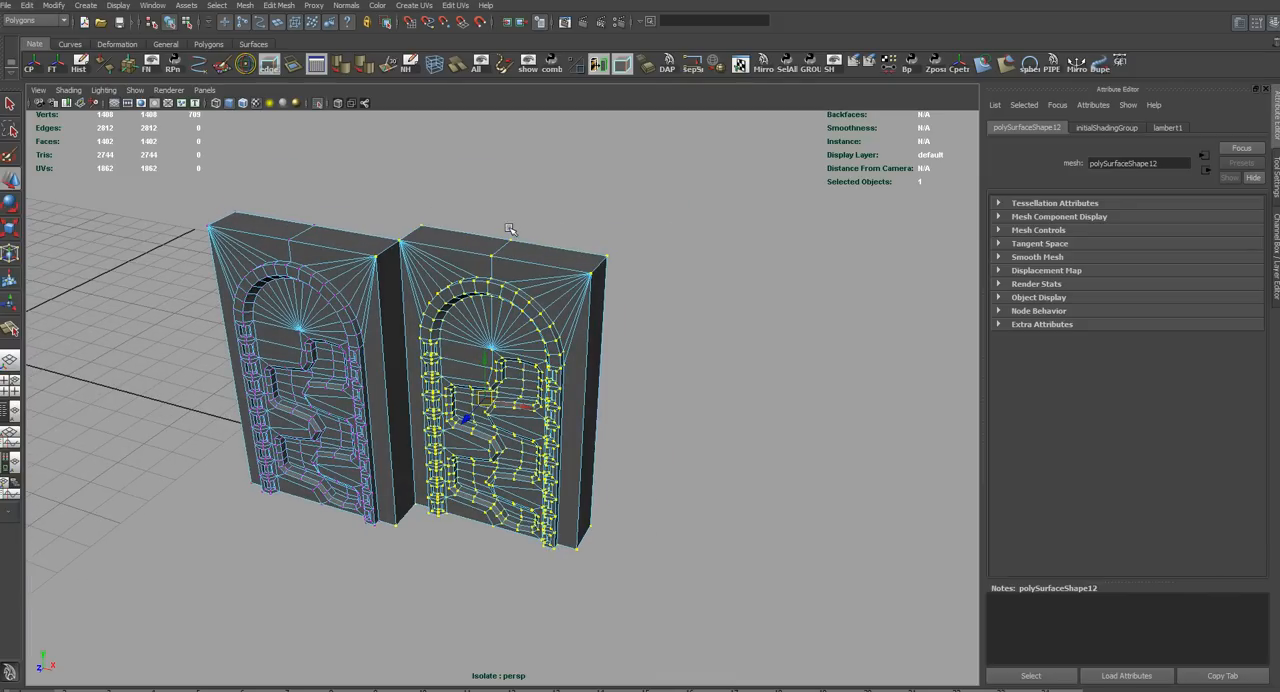
Create a lattice with 2, 2, 2 divisions around the selected arch vertices and end the isolation
click(434, 65)
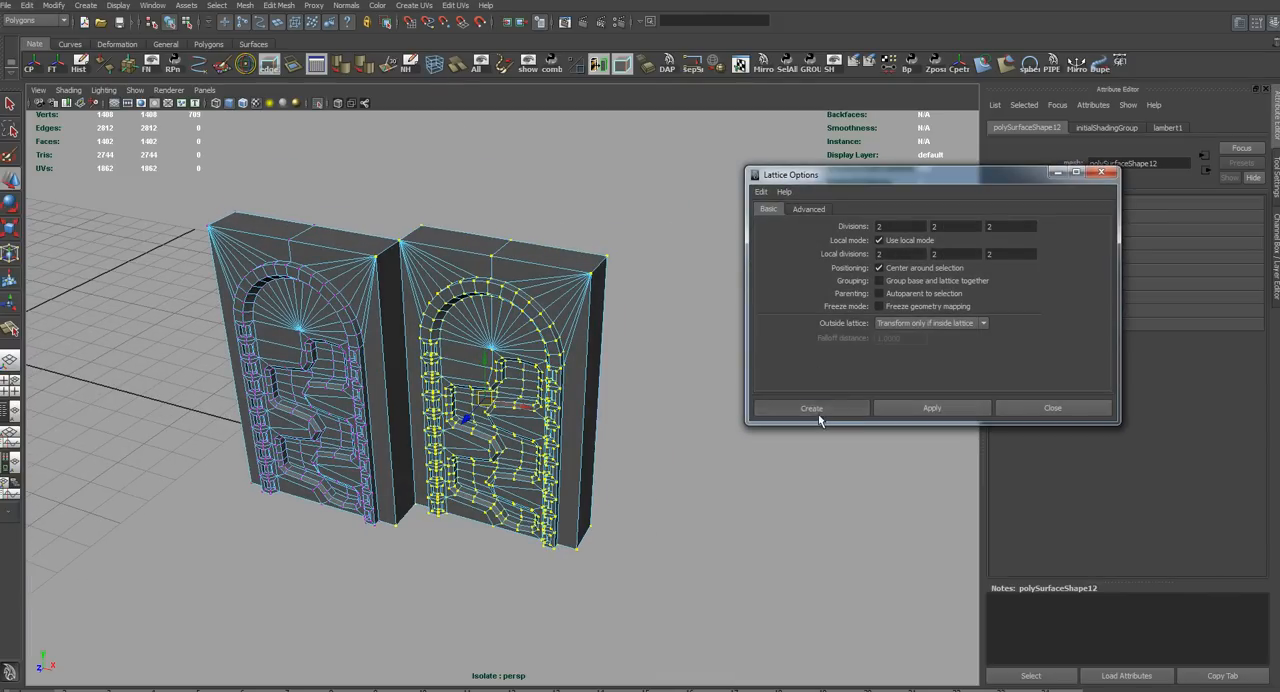
click(812, 422)
click(319, 105)
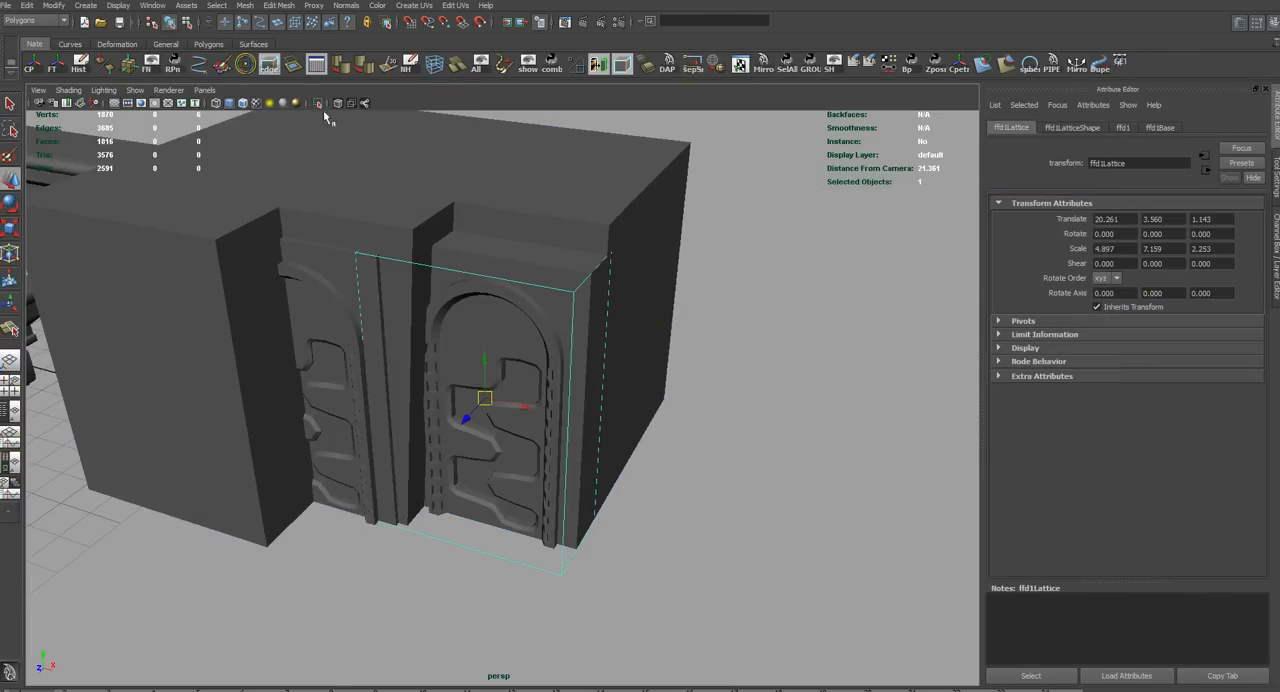
Compare the single-arch lattice with the block, isolate the panels and undo the lattice
alt+drag(714, 417, 753, 426)
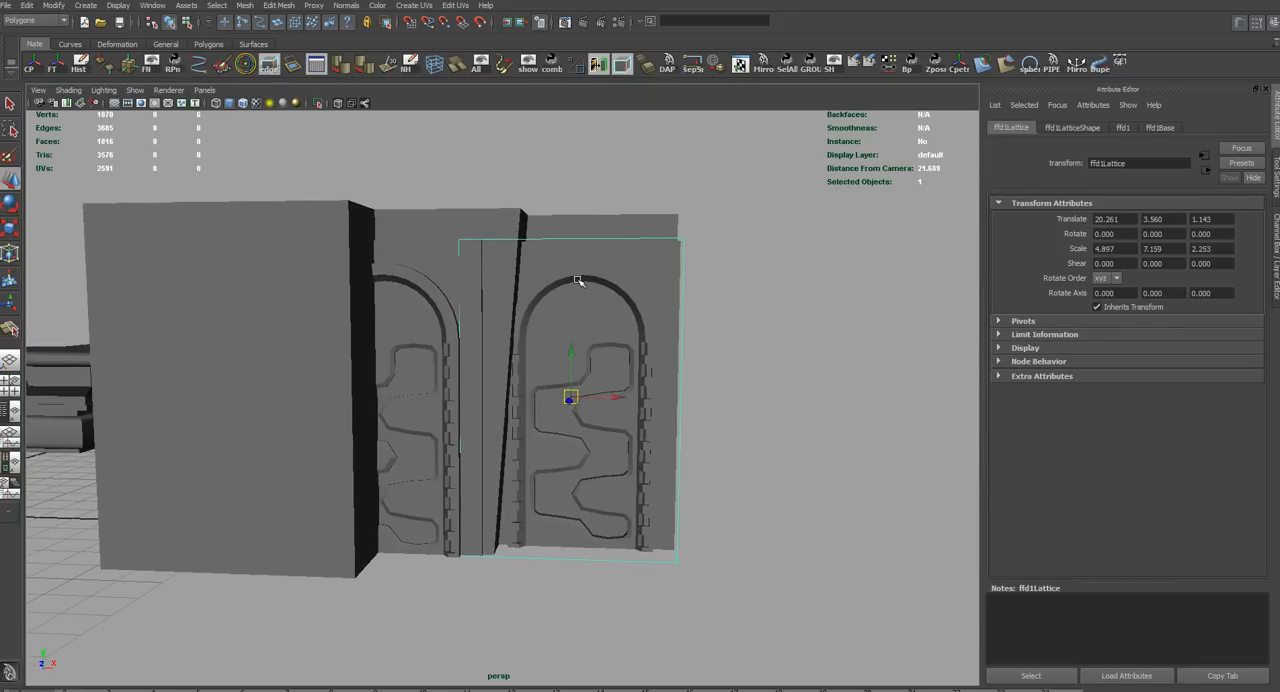
alt+drag(513, 481, 546, 338)
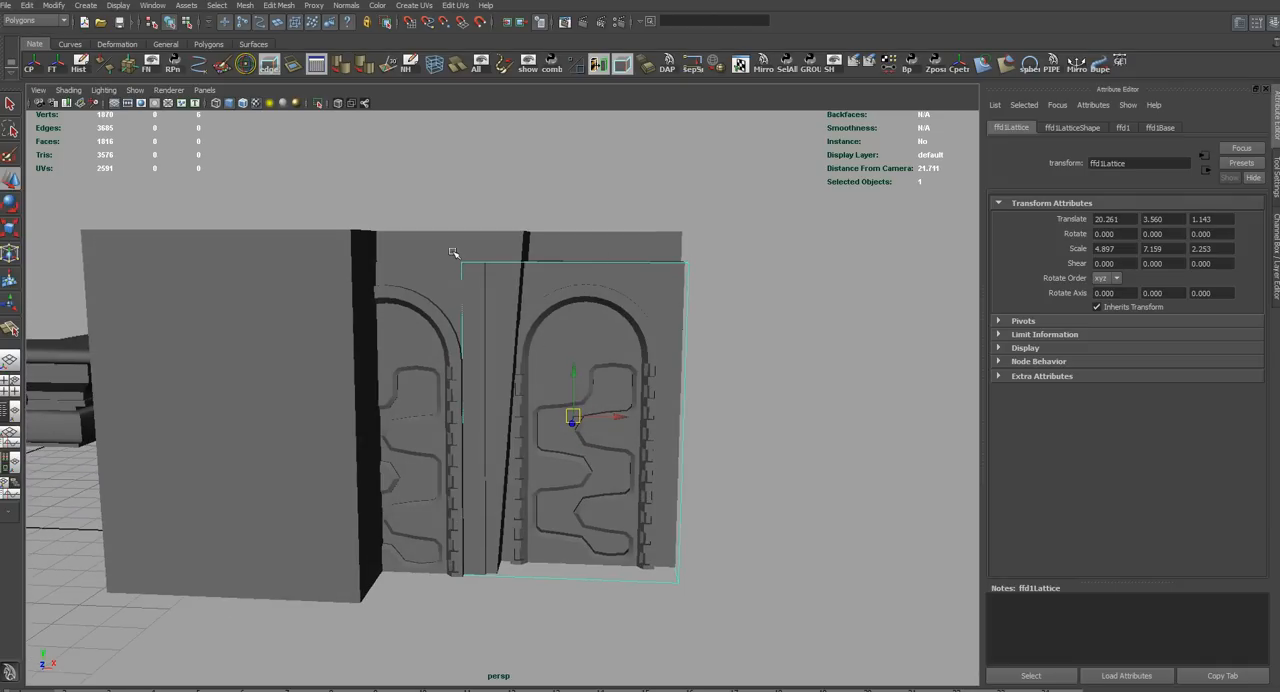
key(ctrl+1)
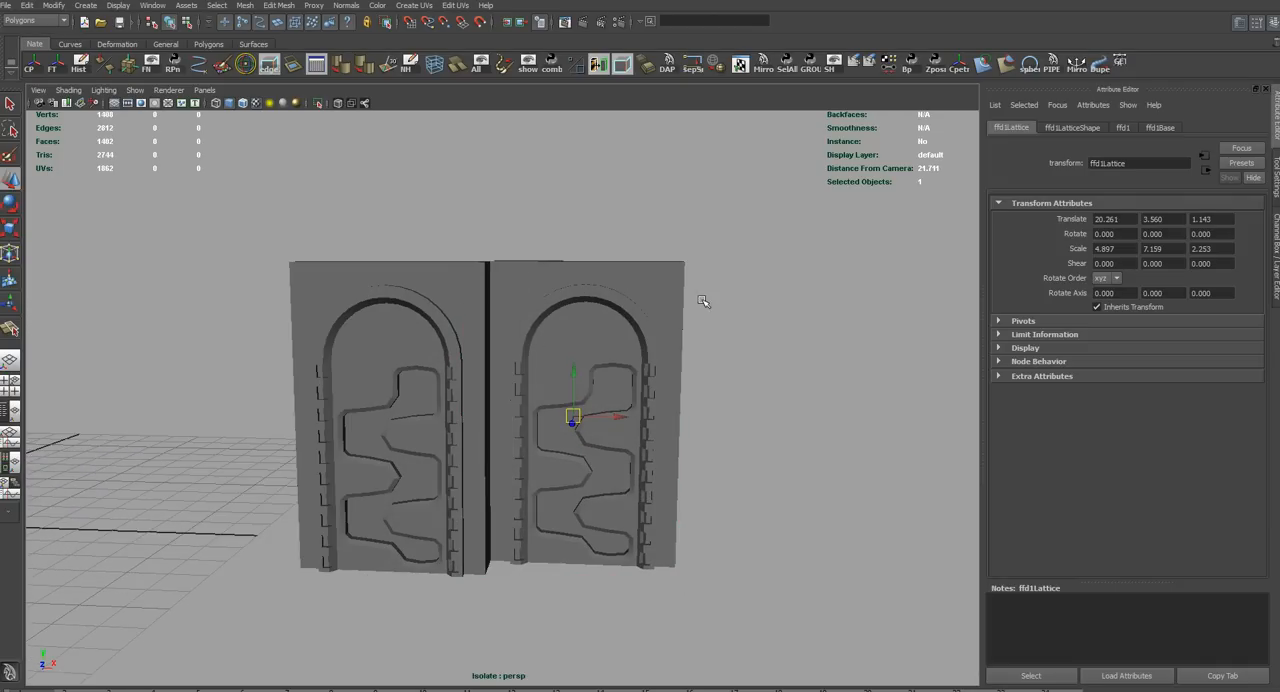
key(ctrl+z)
Show the block again, create a lattice around both arched panels and select its top row of points
right_drag(634, 308, 703, 286)
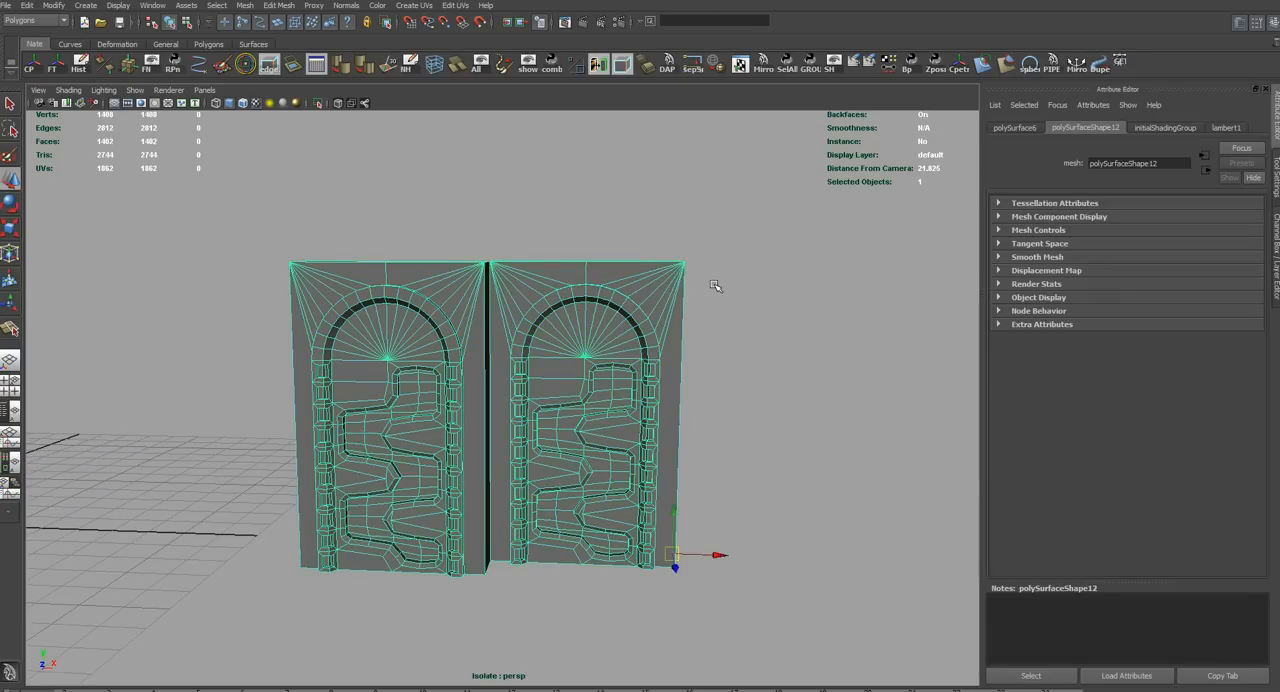
click(715, 287)
key(ctrl+1)
click(658, 348)
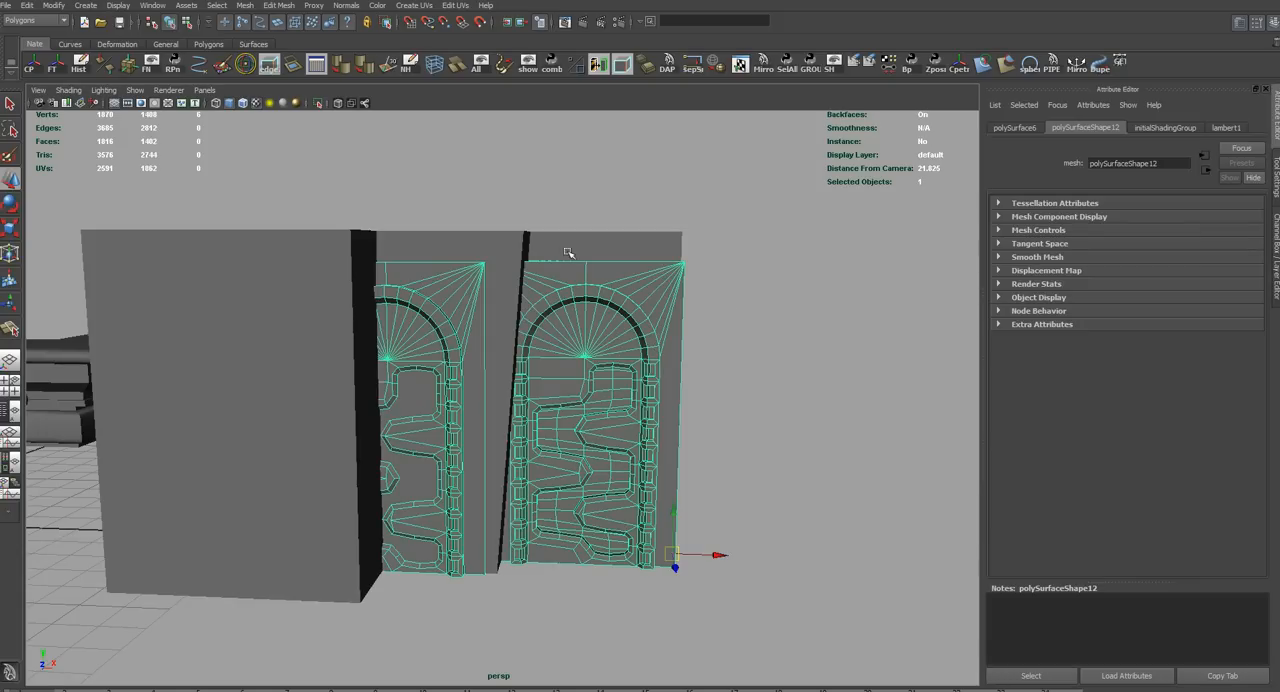
right_drag(682, 214, 650, 187)
drag(774, 199, 270, 300)
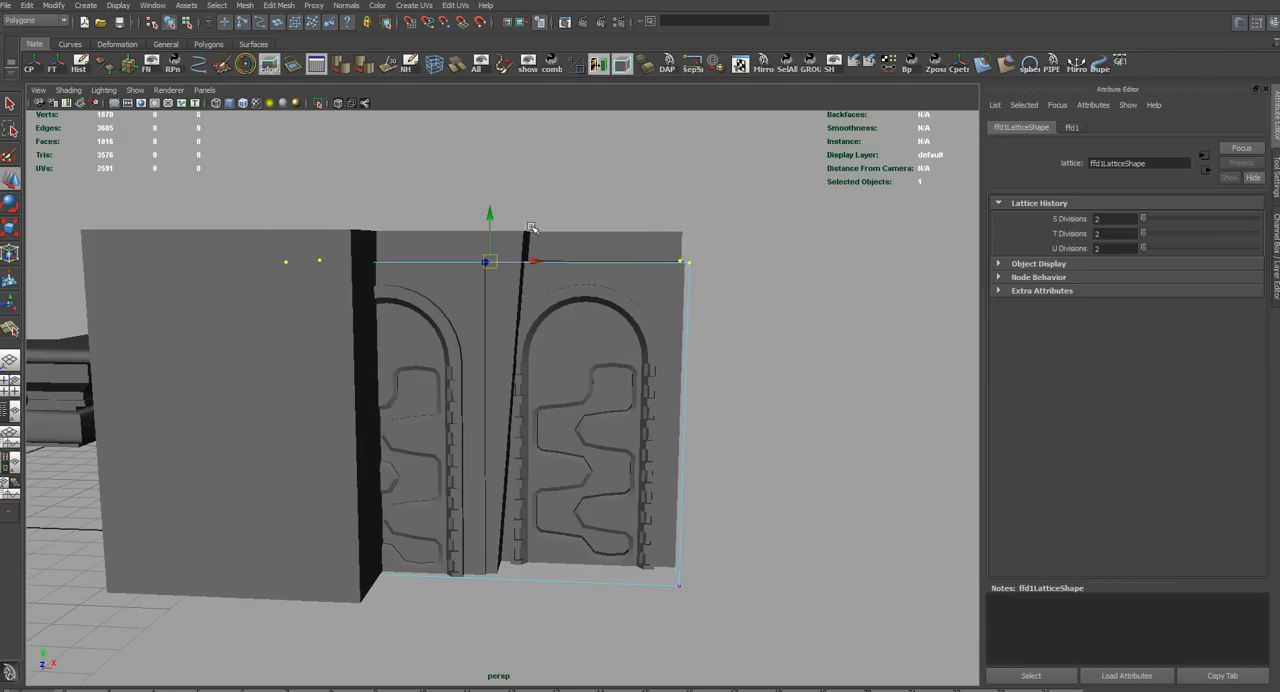
Snap the lattice's top points up to the block's top edge and delete the panels' construction history
key(v)
drag(495, 224, 605, 346)
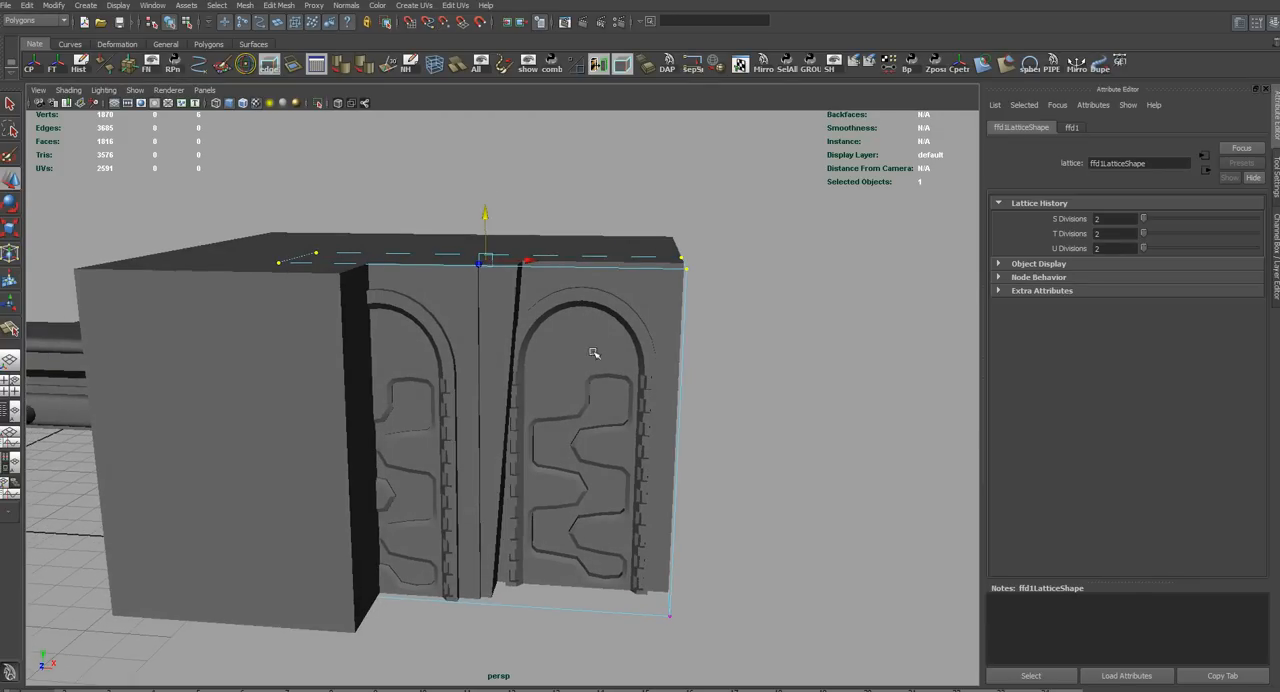
click(85, 66)
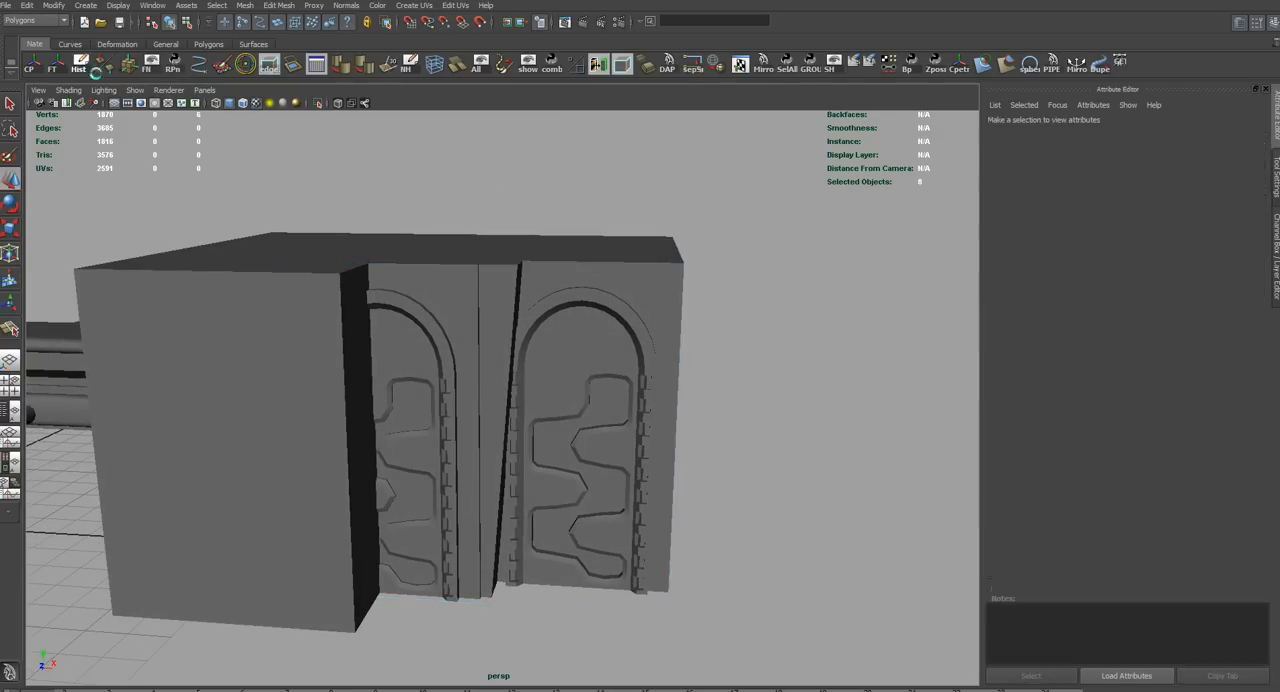
Select the vertices of the outer arch on the right and create a lattice around them
click(587, 359)
alt+drag(707, 400, 634, 322)
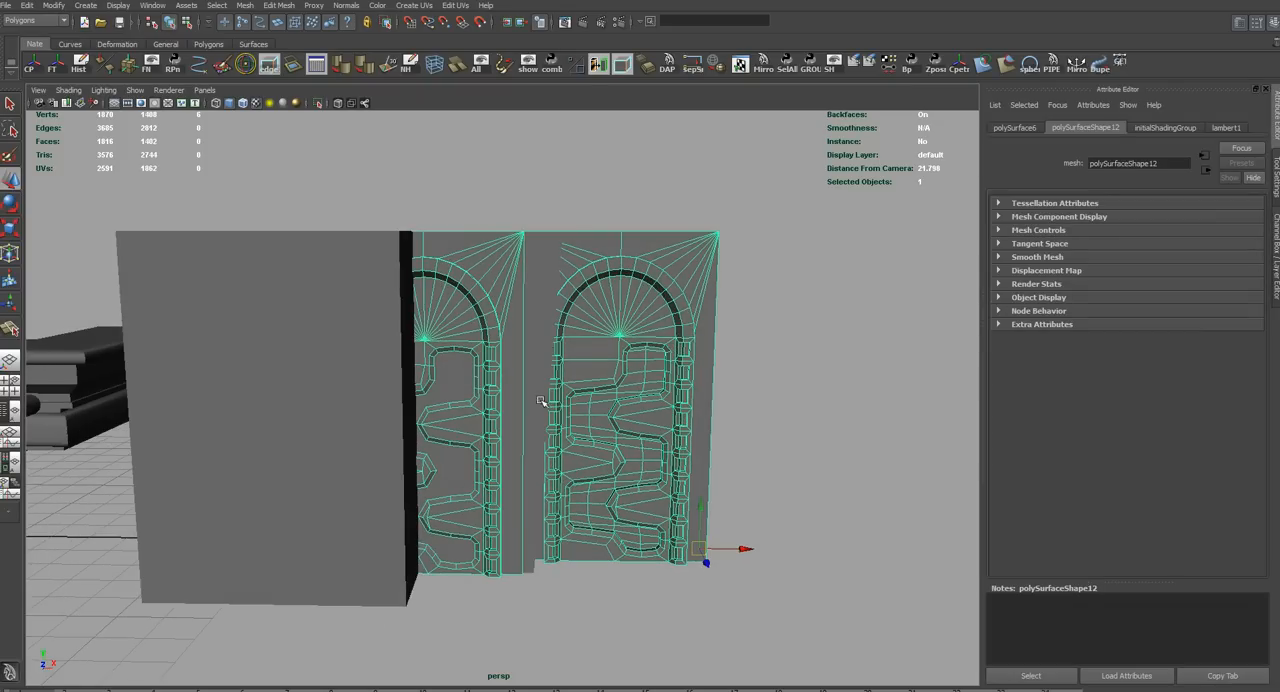
alt+drag(540, 401, 651, 369)
right_drag(675, 296, 651, 302)
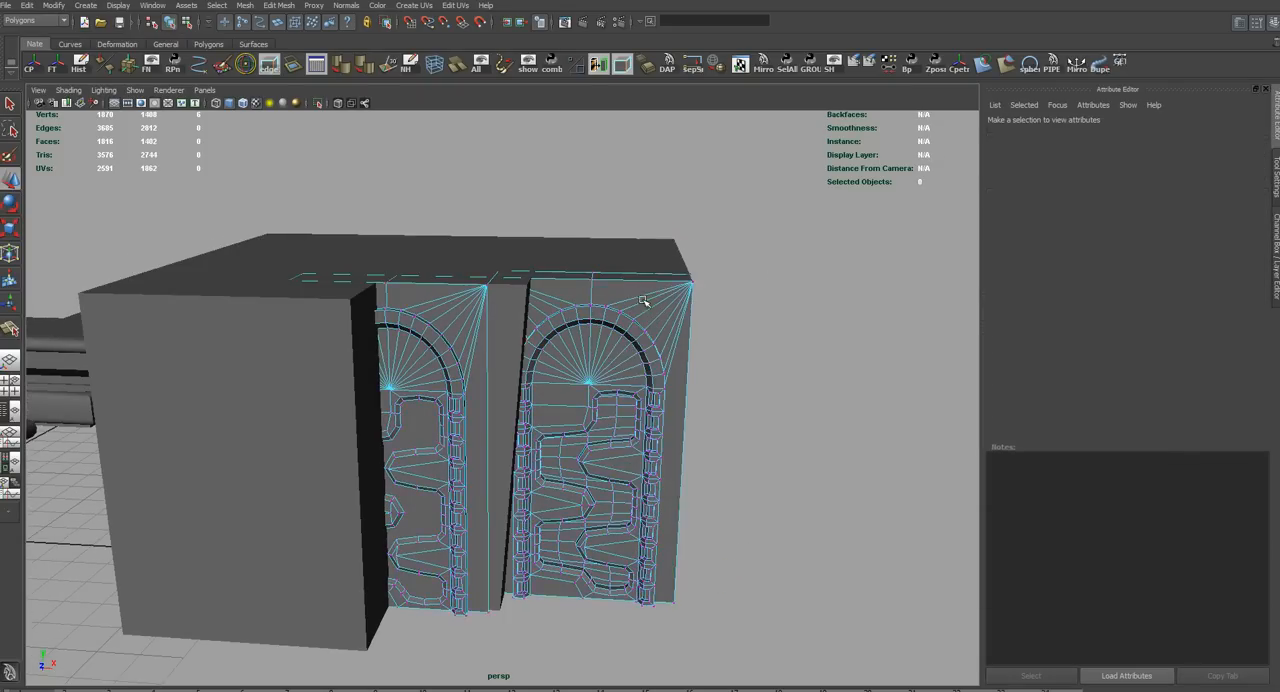
alt+drag(651, 302, 519, 212)
alt+drag(519, 212, 560, 226)
click(586, 226)
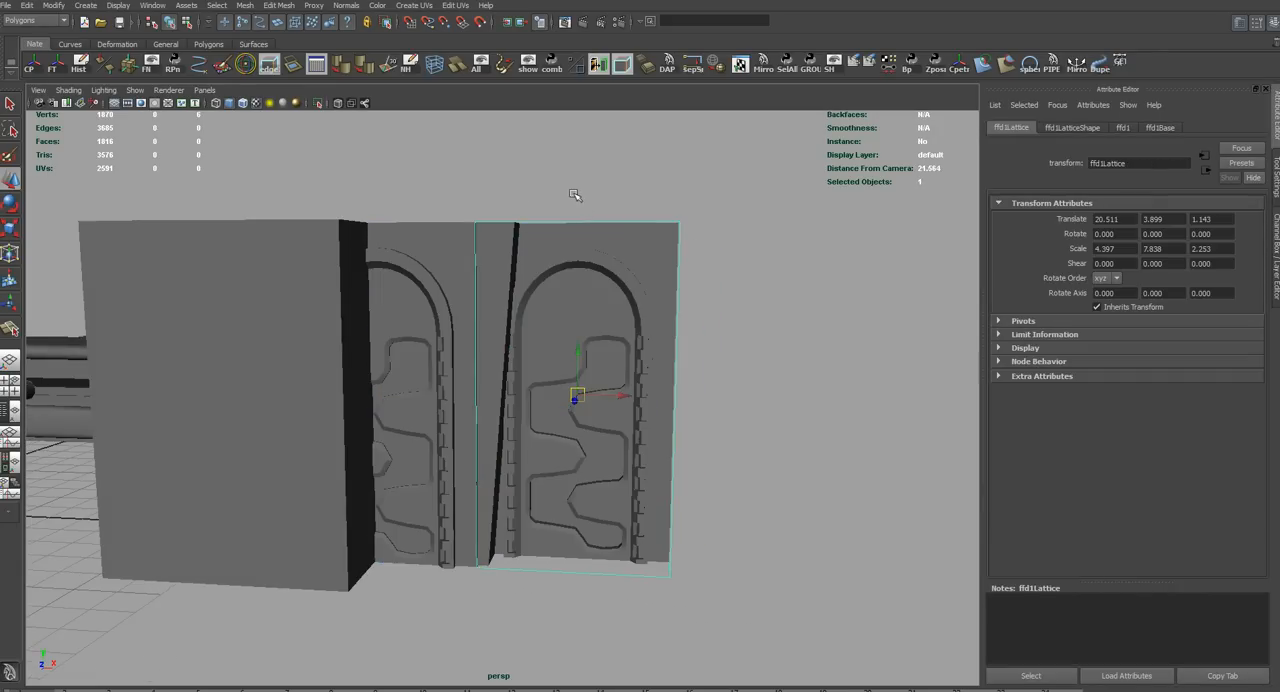
Fit the lattice's inner lower points of the right arch to the block's corner and delete the construction history
right_drag(575, 195, 495, 198)
drag(495, 237, 571, 277)
alt+middle_drag(574, 385, 584, 336)
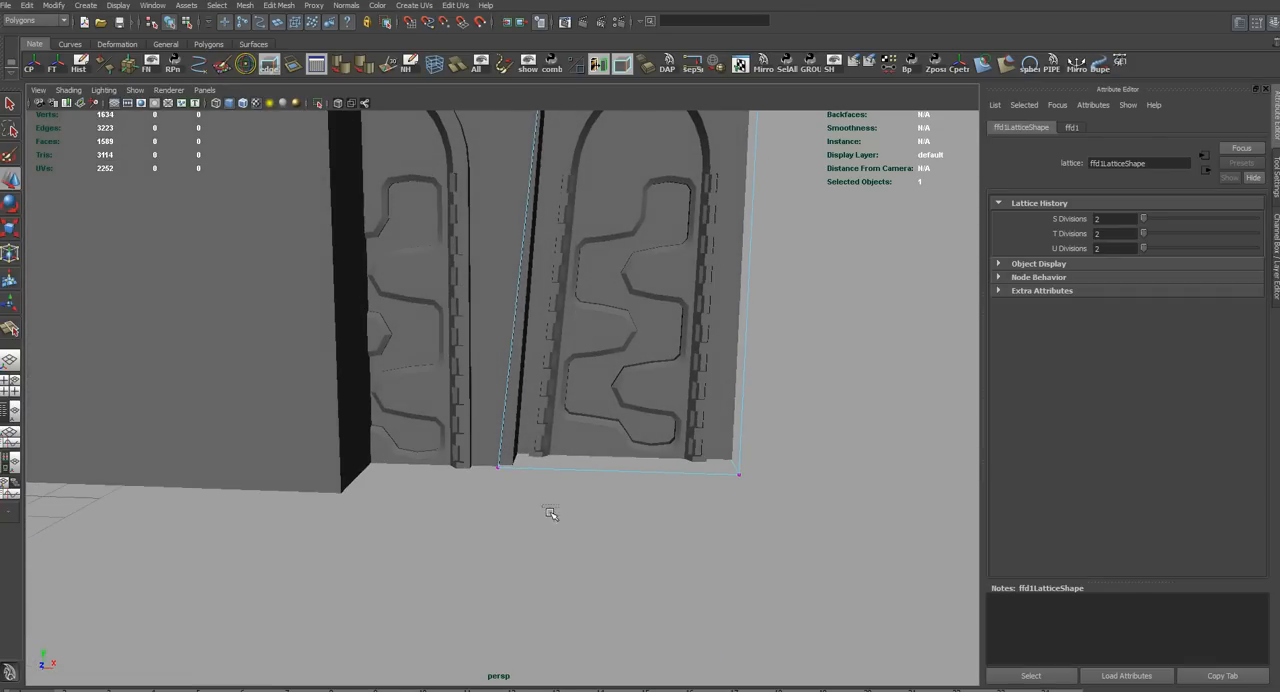
drag(549, 514, 472, 390)
drag(557, 458, 527, 541)
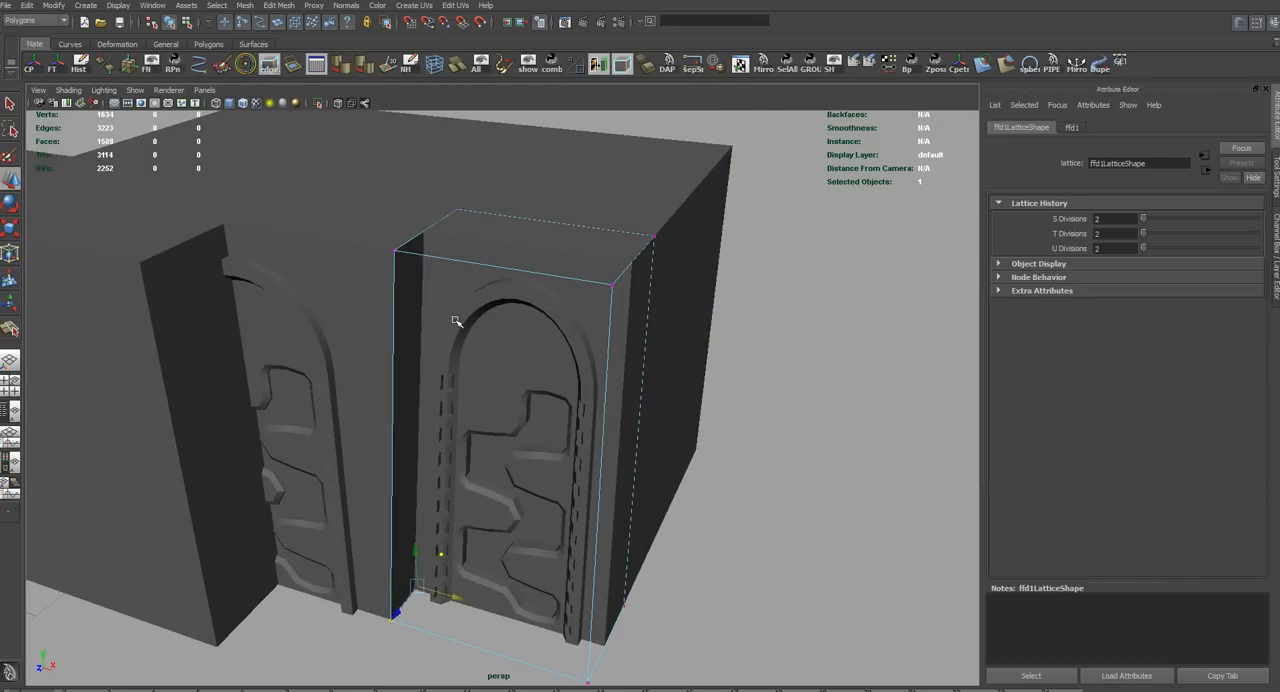
alt+drag(582, 601, 634, 564)
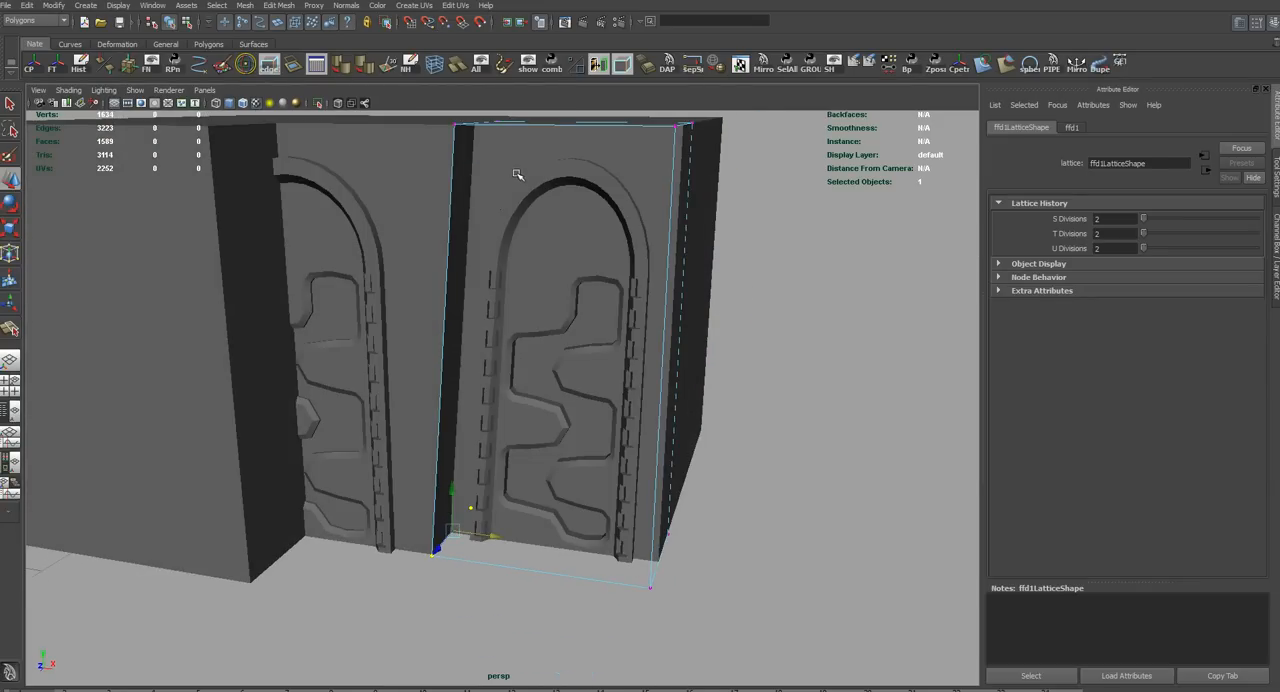
alt+drag(517, 175, 515, 271)
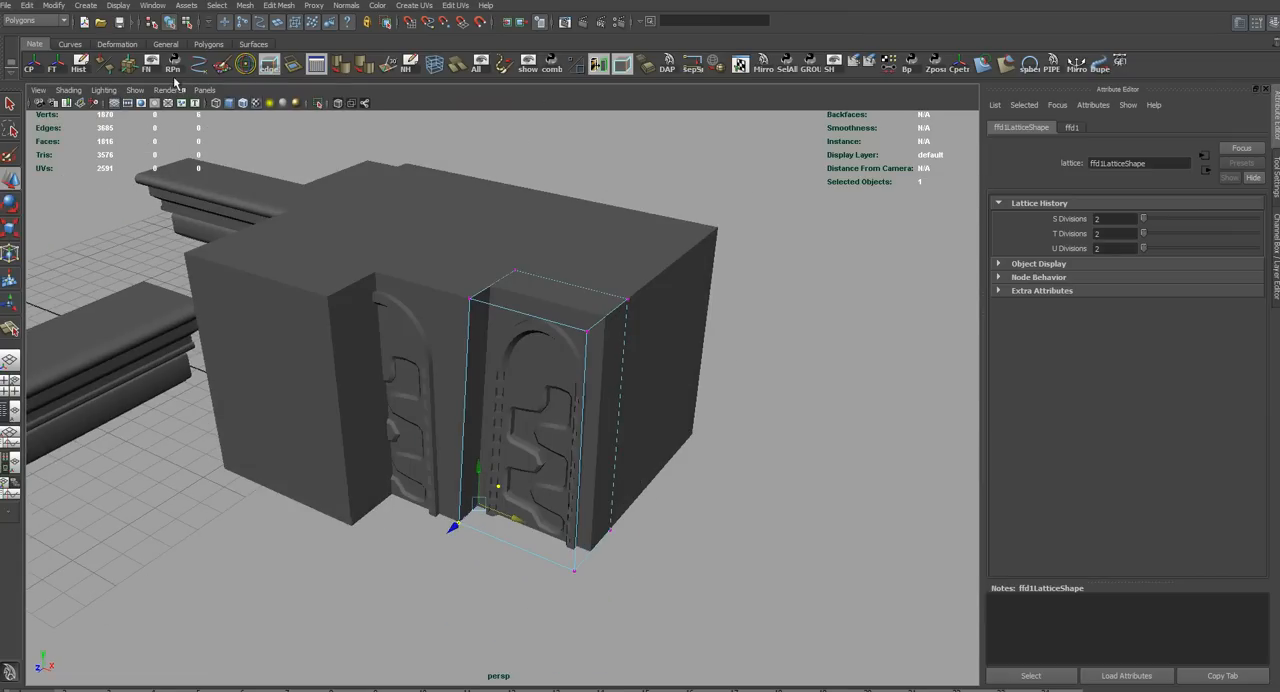
click(81, 65)
Pull the two arched panels out from the block and undo the move
alt+drag(346, 268, 271, 257)
mouse_move(452, 309)
alt+right_down()
mouse_move(503, 341)
mouse_move(473, 317)
alt+right_up()
click(483, 302)
alt+drag(483, 302, 496, 362)
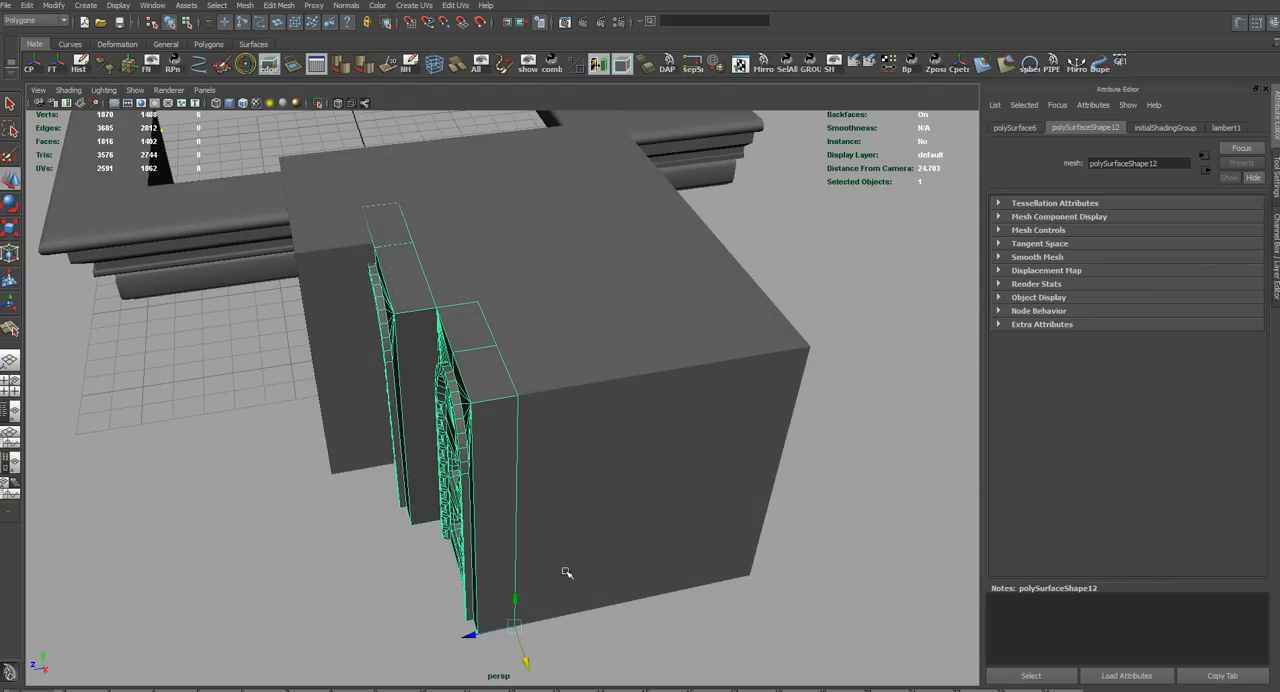
alt+drag(495, 651, 445, 654)
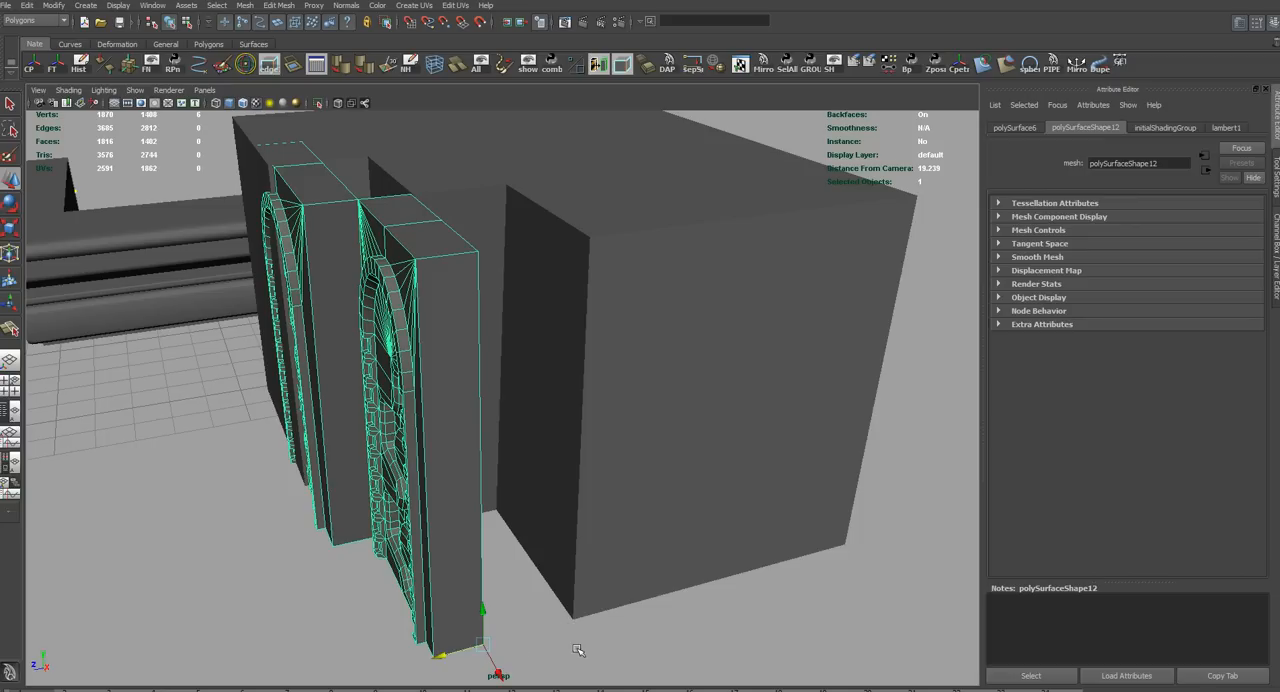
key(ctrl+shift+s)
key(ctrl+z)
key(ctrl+z)
key(ctrl+z)
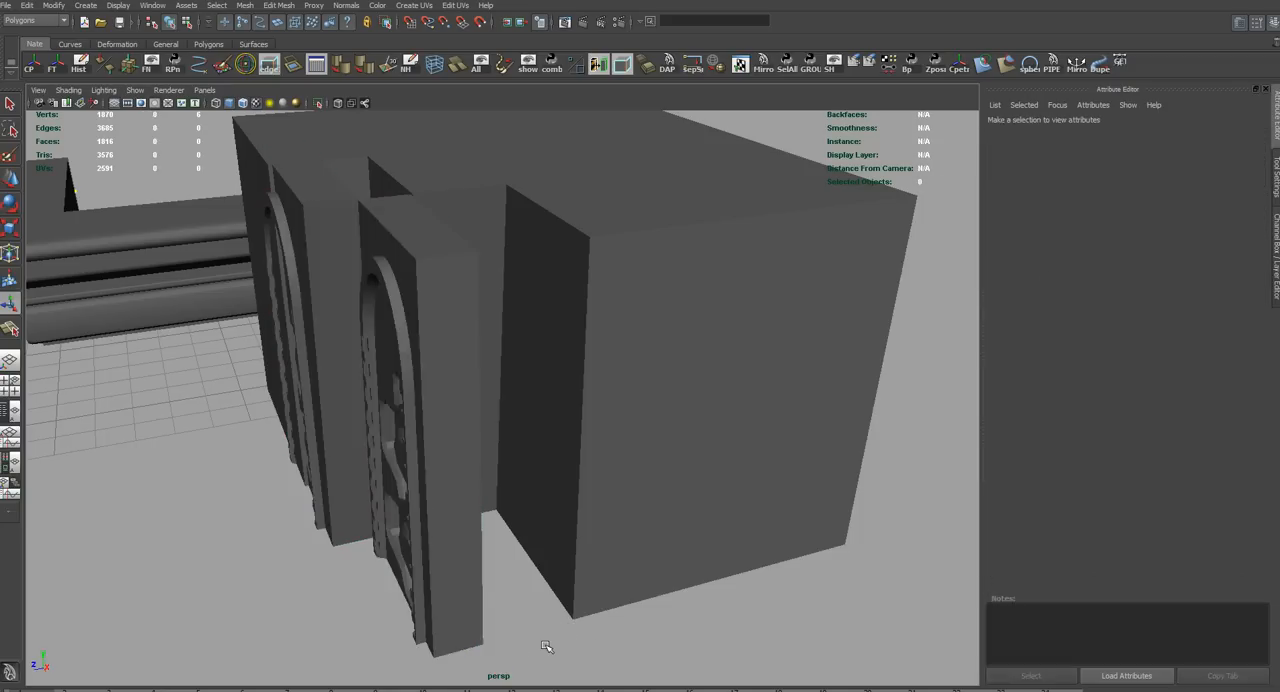
Select the vertices of the left arch and snap them back toward the block using its upper corner as the pivot
alt+drag(391, 505, 419, 398)
right_click(408, 333)
right_drag(415, 342, 363, 341)
alt+drag(368, 395, 414, 270)
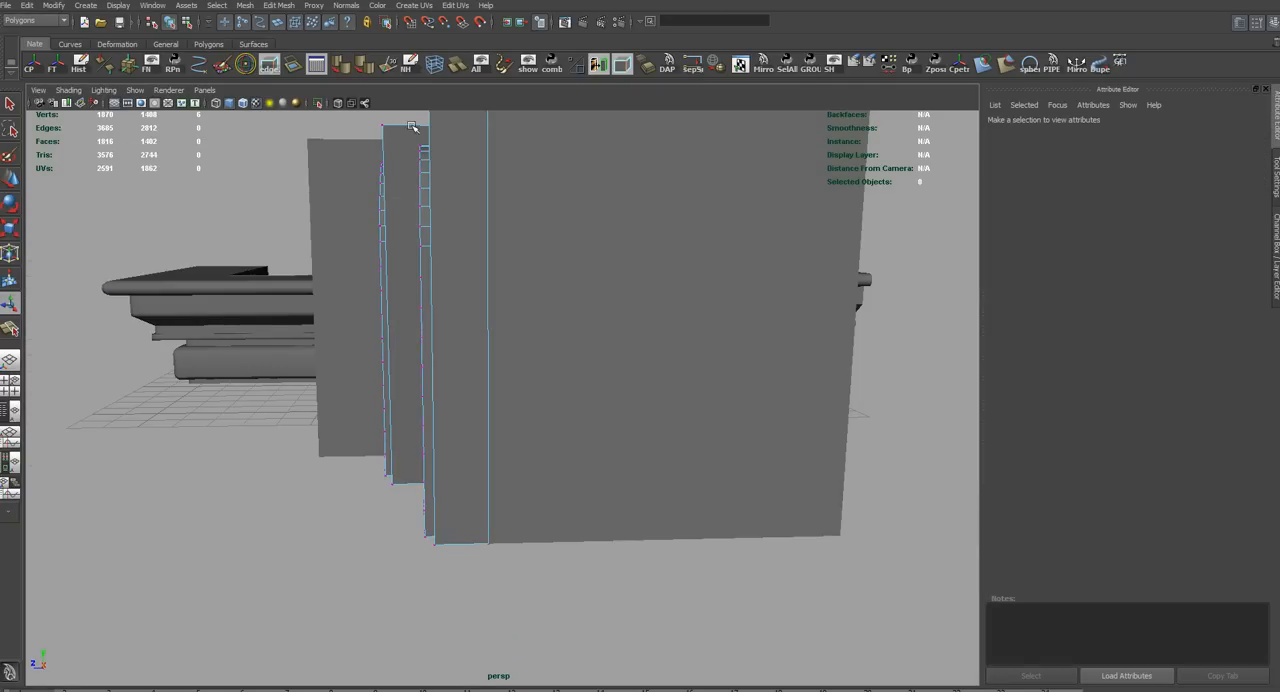
drag(303, 549, 301, 549)
alt+drag(301, 549, 512, 541)
key(w)
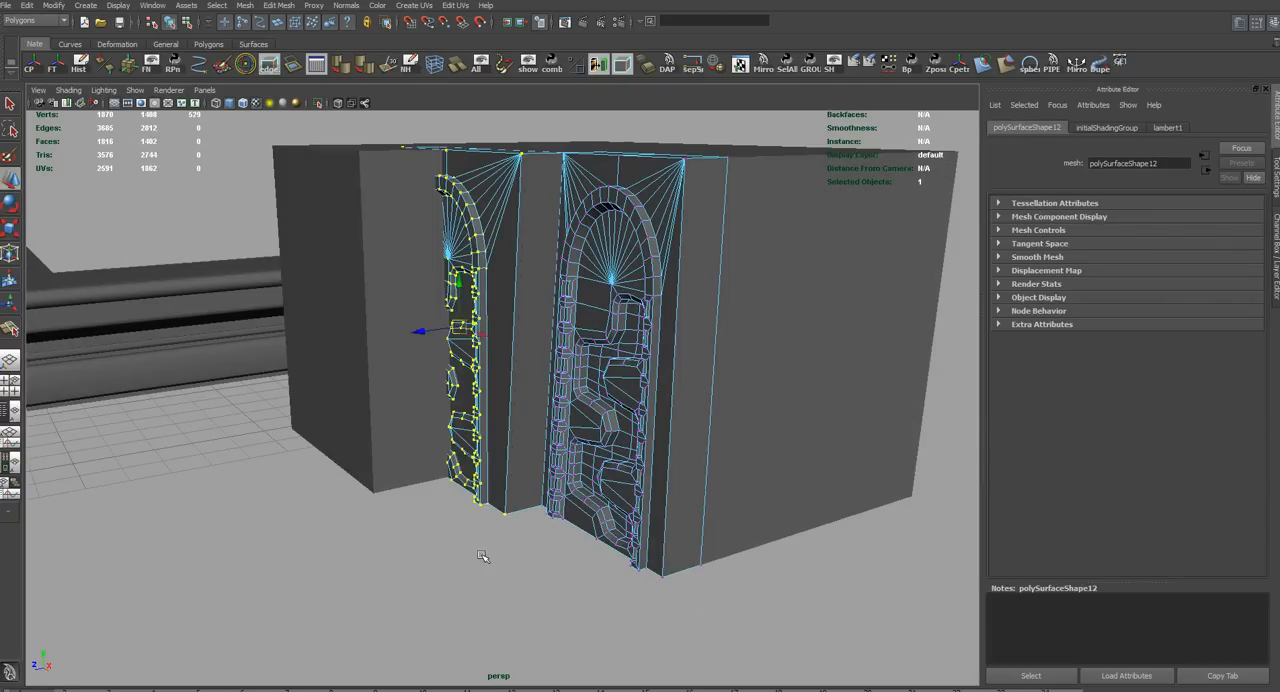
middle_drag(480, 554, 352, 611)
alt+drag(355, 600, 437, 595)
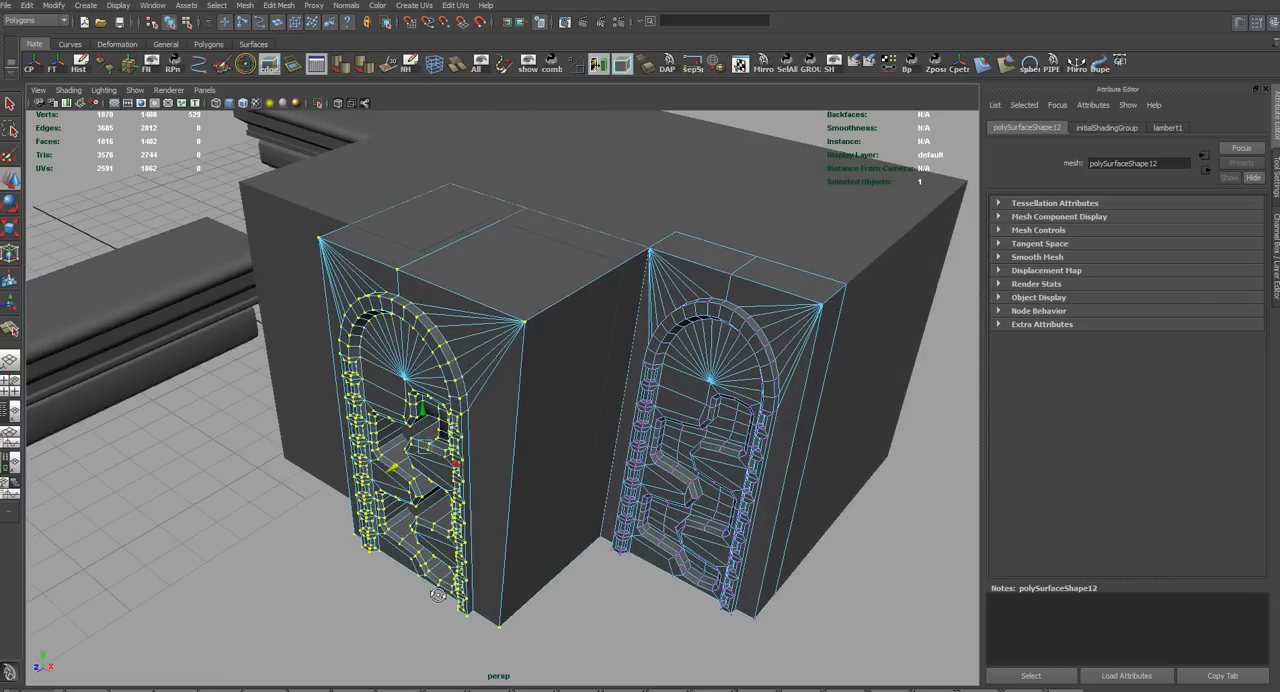
key(d)
key(v)
middle_drag(351, 247, 424, 274)
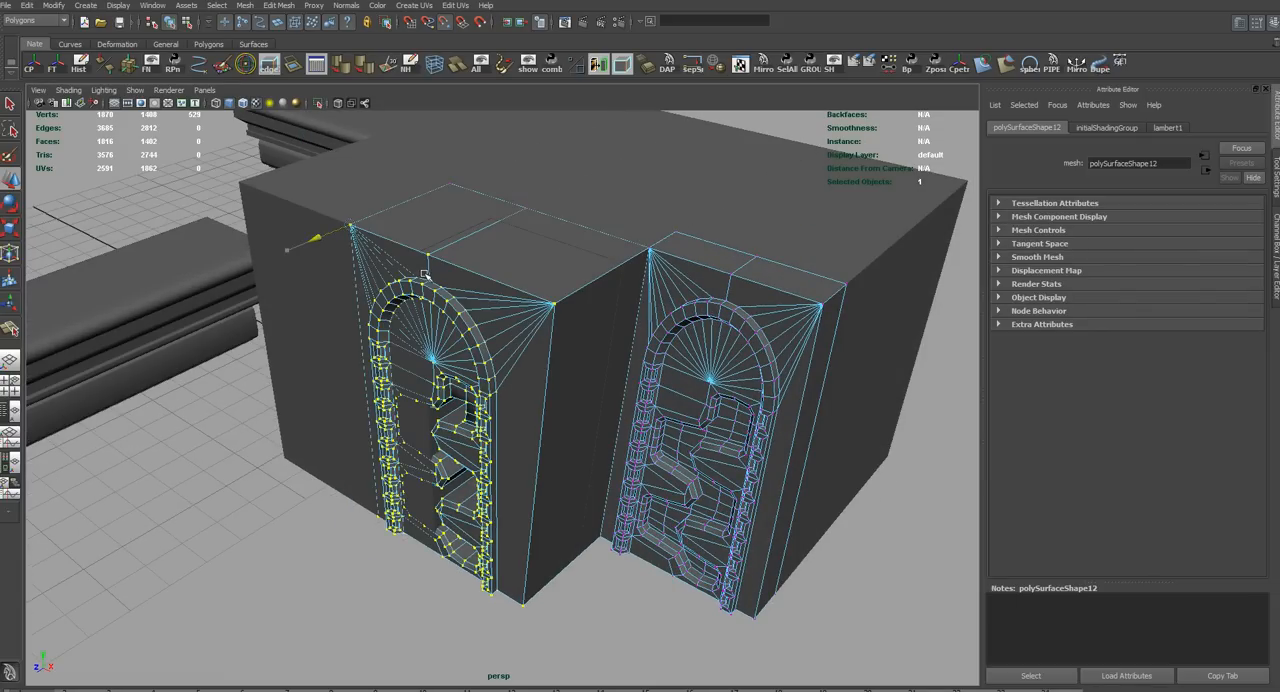
alt+drag(424, 274, 500, 393)
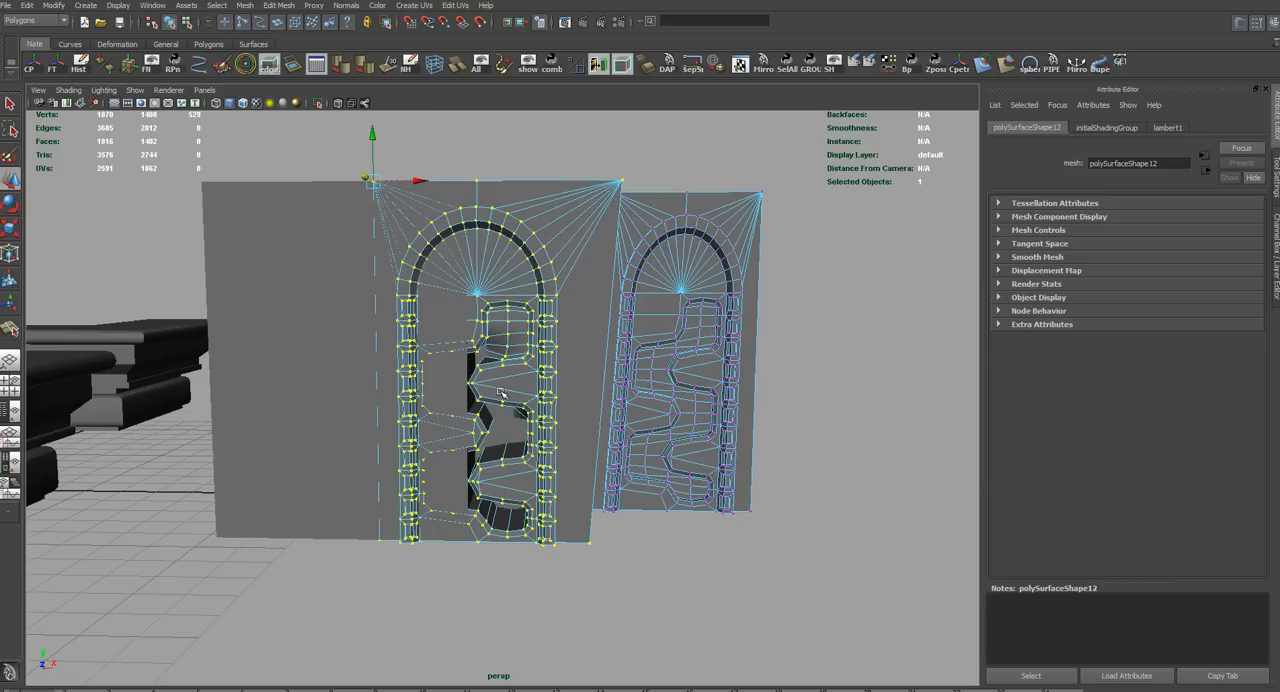
Extend the selection to the left arch's whole section and create a lattice with 2 x 2 x 2 divisions around it
alt+drag(568, 302, 458, 392)
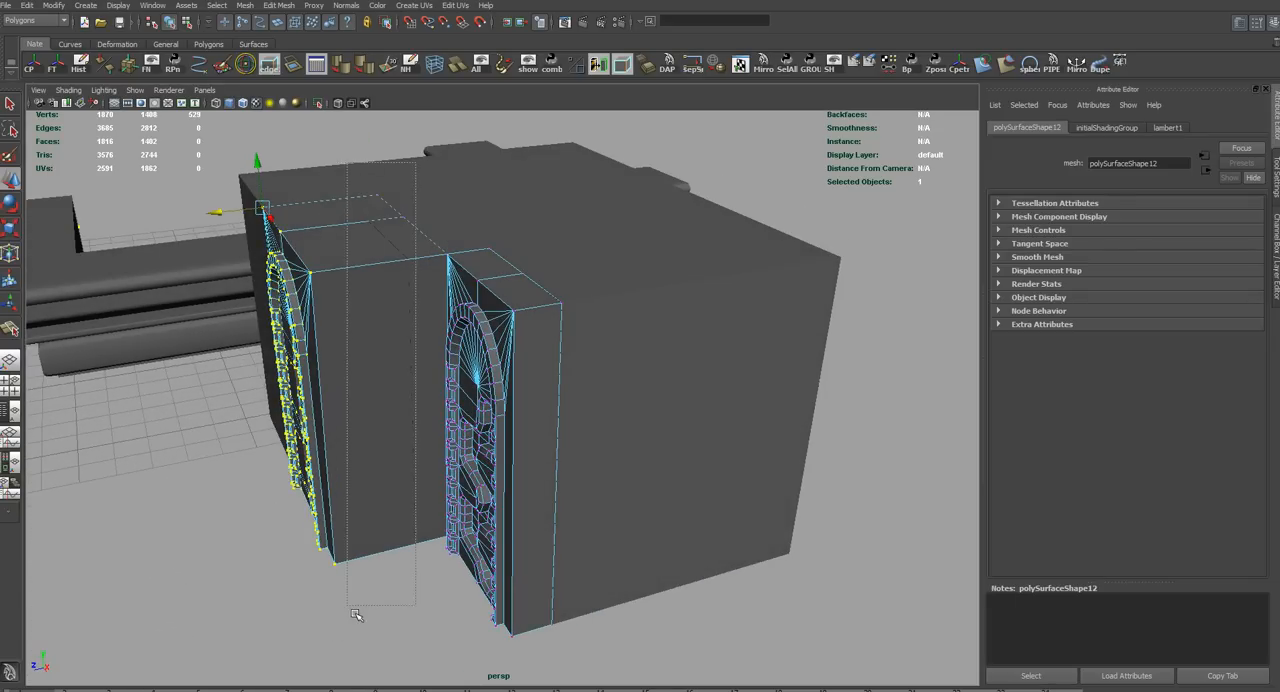
alt+drag(359, 616, 562, 590)
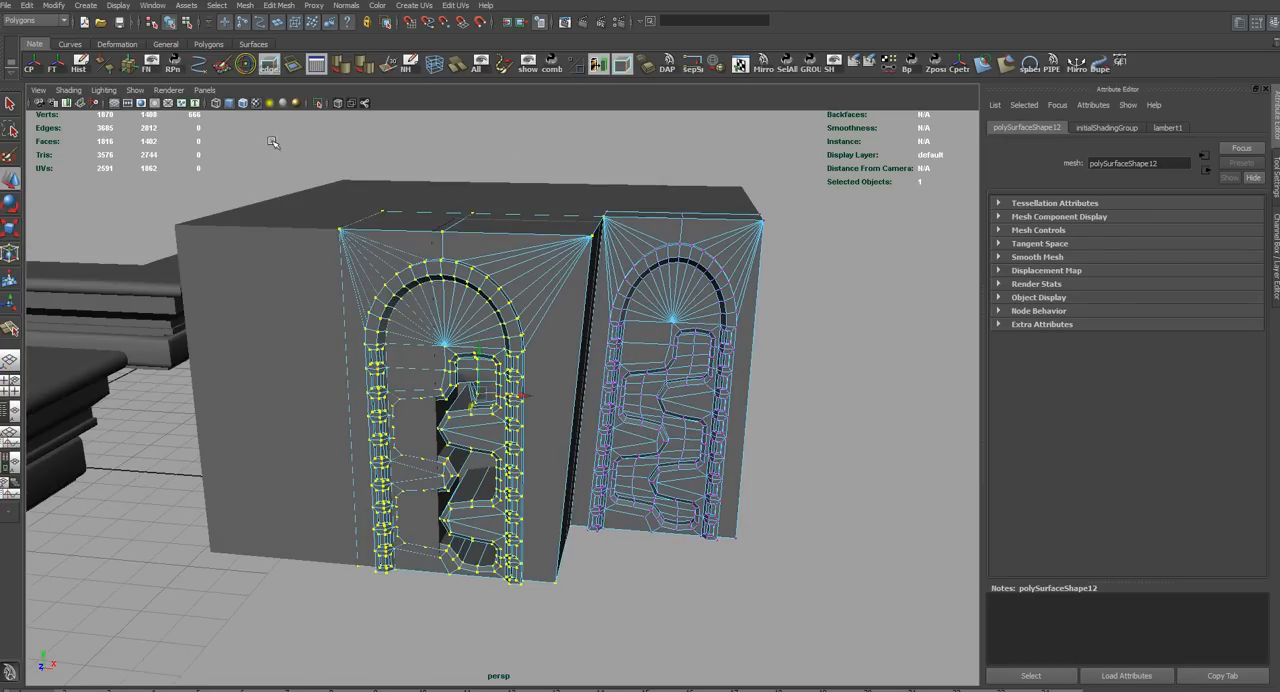
double_click(440, 70)
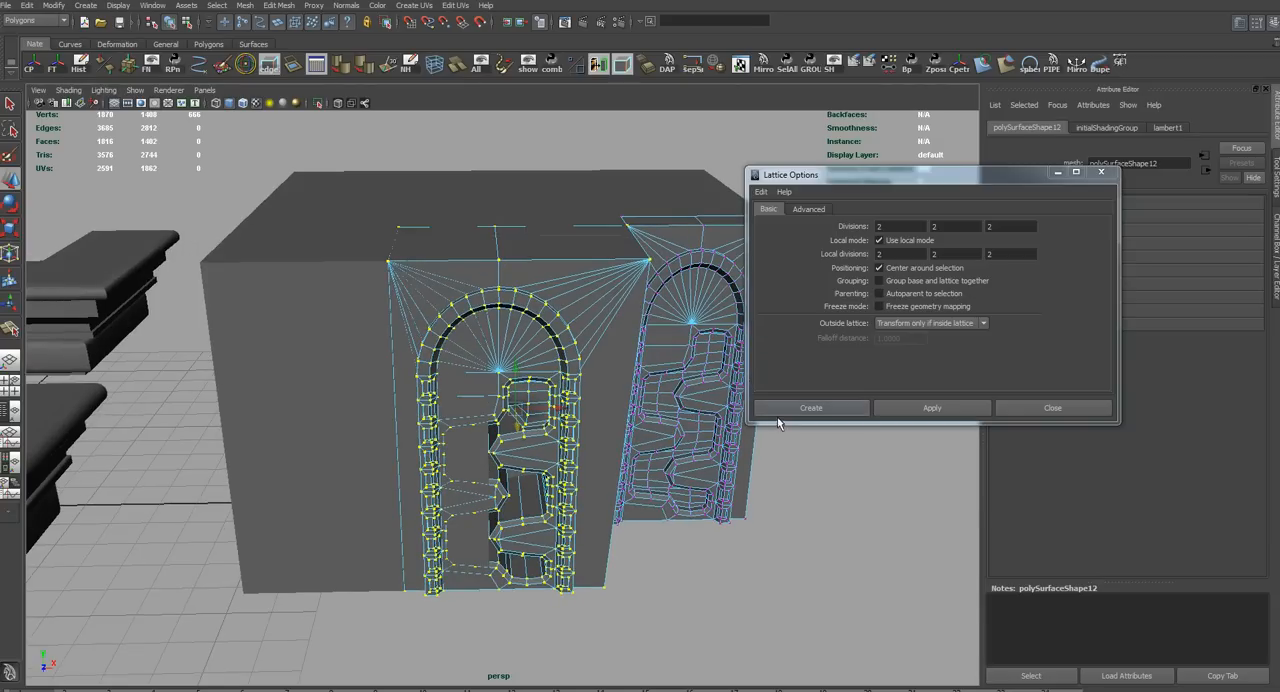
click(813, 423)
right_drag(738, 537, 724, 537)
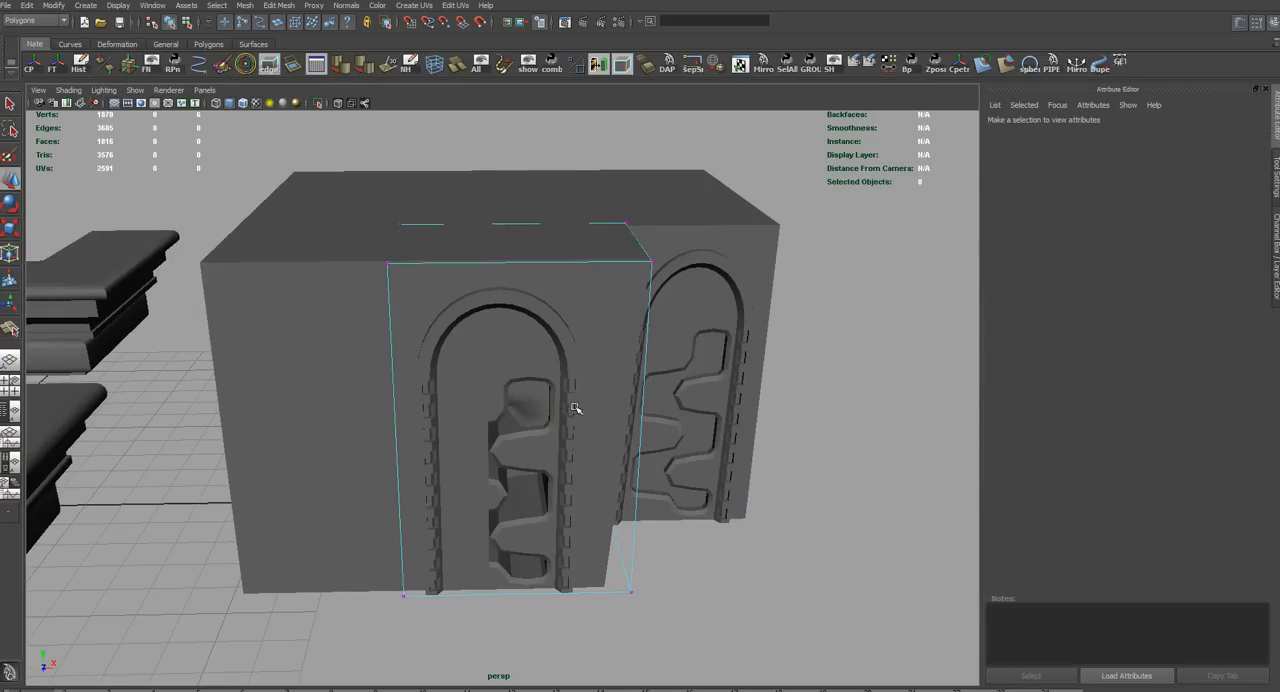
Adjust the lattice's left column of points to fit the left arch to the block, and delete the construction history
drag(318, 689, 429, 606)
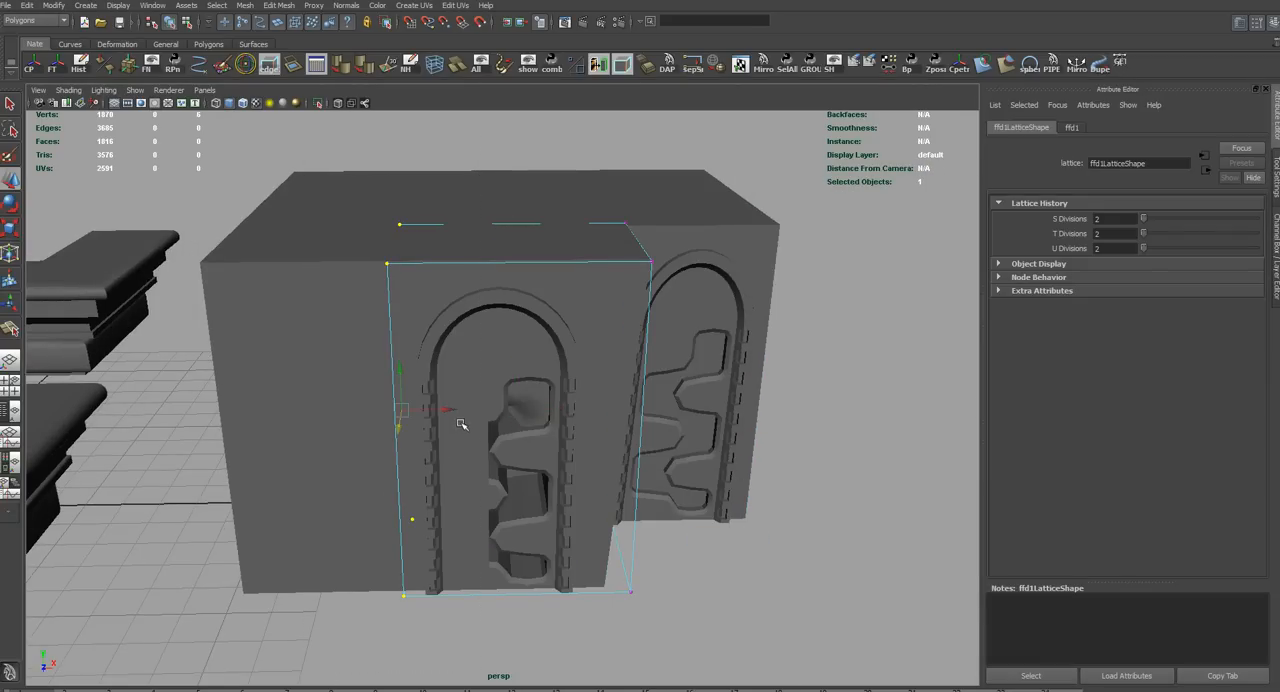
drag(450, 410, 509, 273)
alt+drag(453, 364, 510, 464)
click(504, 321)
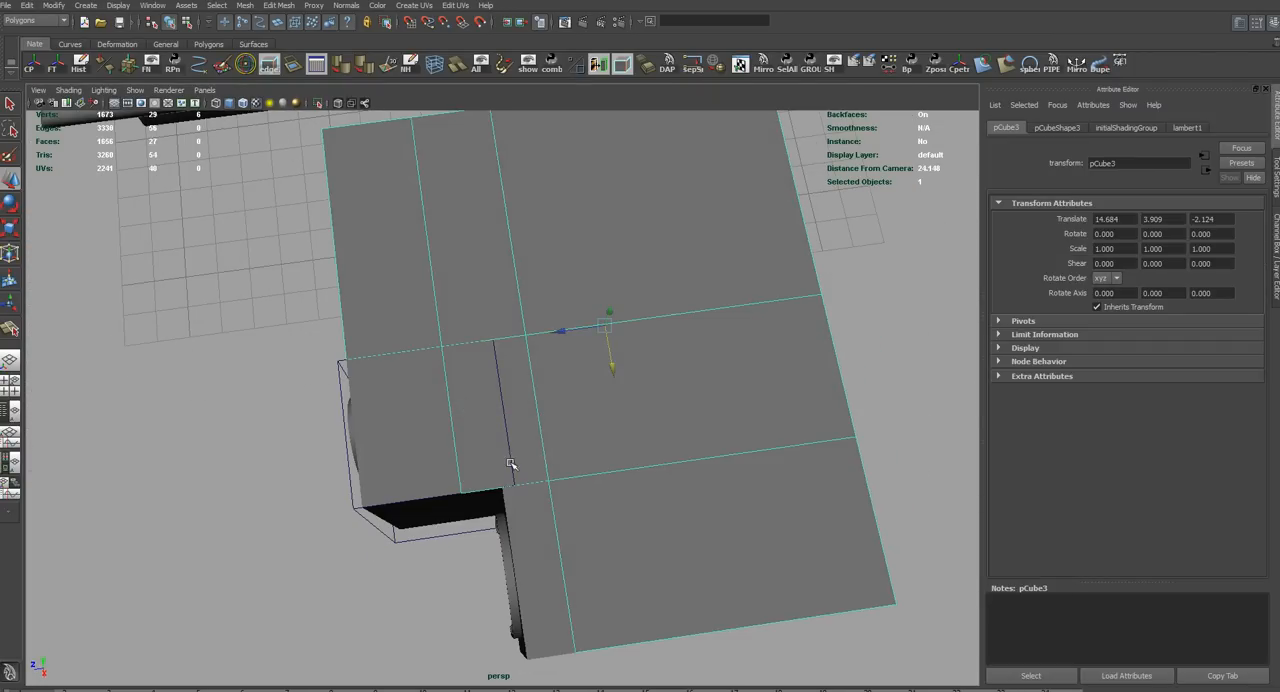
click(421, 465)
alt+drag(531, 522, 414, 299)
scroll(435, 503, up, 3)
click(82, 68)
Select the vertices of the right arch, snap them against the block from their upper corner and return to object mode
click(670, 266)
click(443, 257)
right_drag(420, 281, 378, 285)
alt+drag(390, 280, 437, 292)
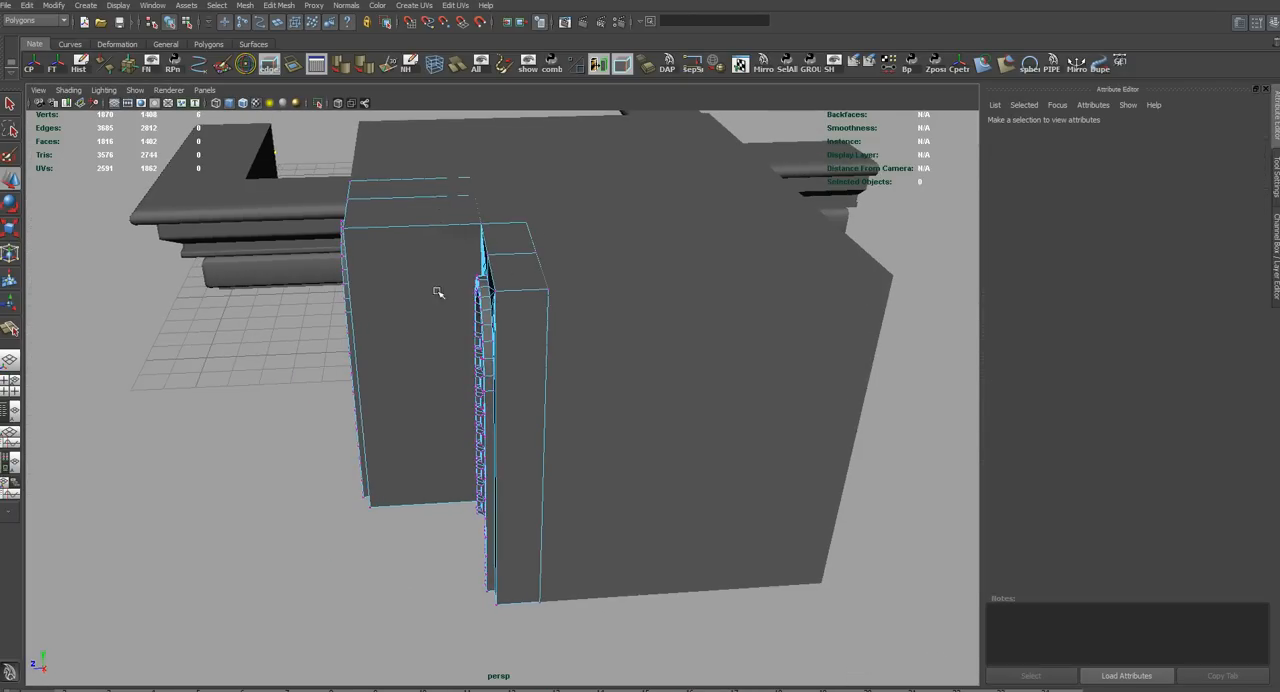
drag(491, 604, 487, 602)
alt+drag(487, 602, 512, 603)
drag(480, 162, 442, 168)
alt+drag(442, 168, 542, 350)
alt+drag(531, 282, 482, 272)
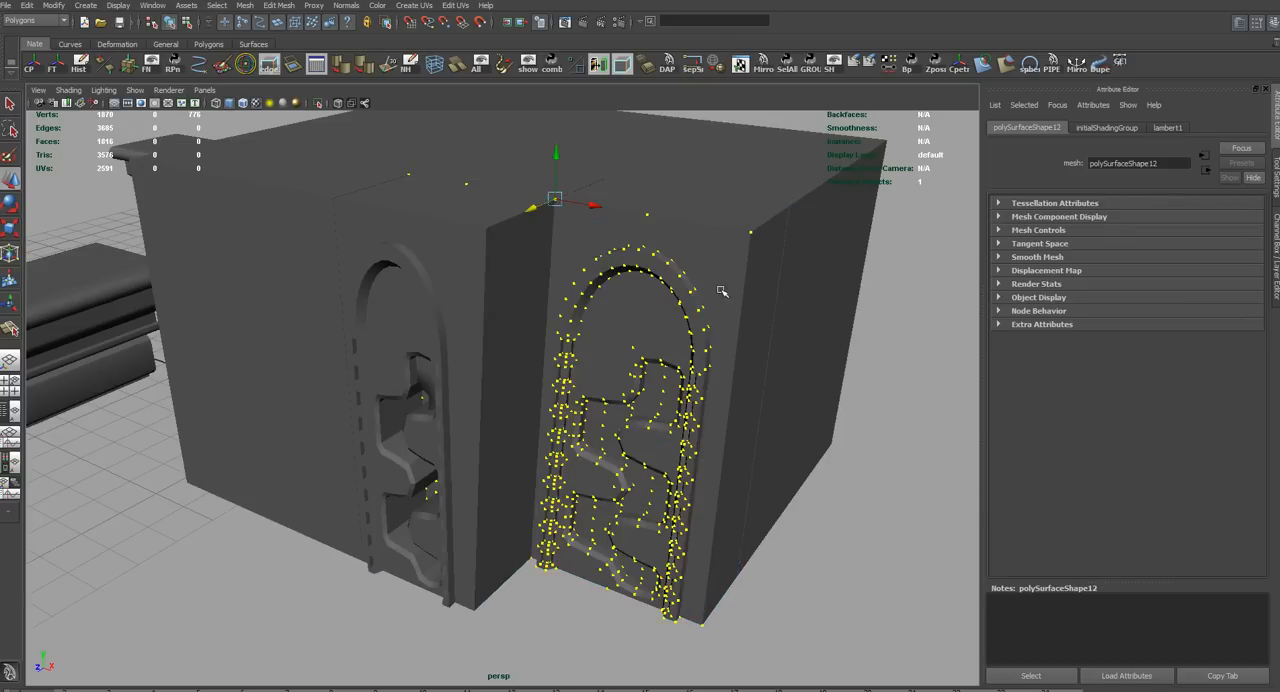
key(F8)
Select the side-wall faces of the left arch's carved groove and apply a planar UV projection to them
alt+drag(857, 492, 670, 501)
click(758, 436)
scroll(654, 506, up, 2)
alt+drag(588, 488, 527, 357)
scroll(523, 374, up, 3)
click(521, 216)
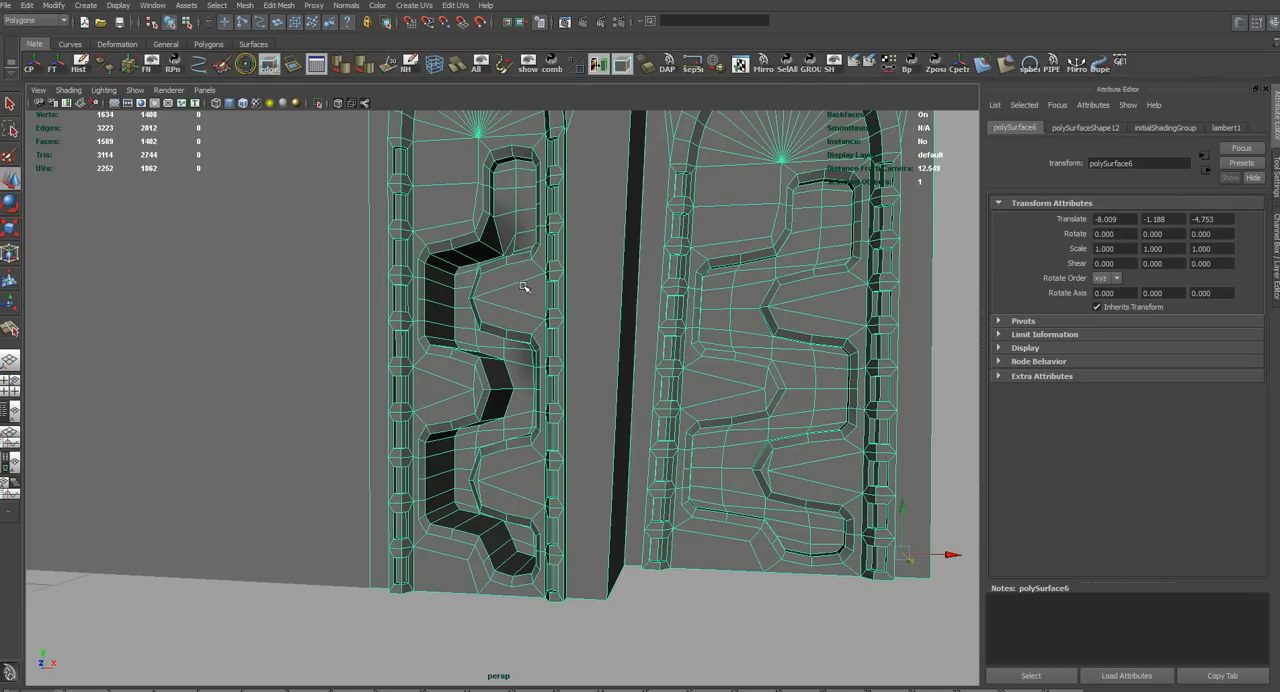
alt+drag(528, 244, 547, 251)
right_drag(577, 242, 547, 260)
click(527, 228)
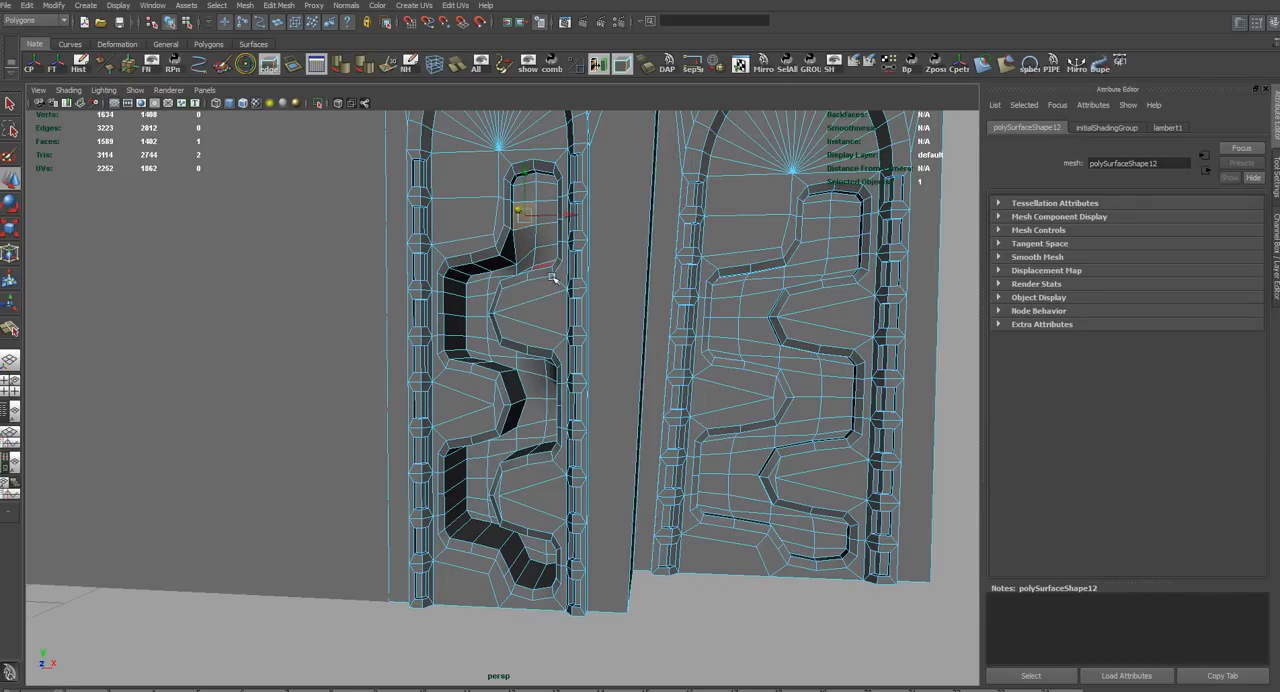
key(shift+period)
click(515, 258)
shift+double_click(507, 270)
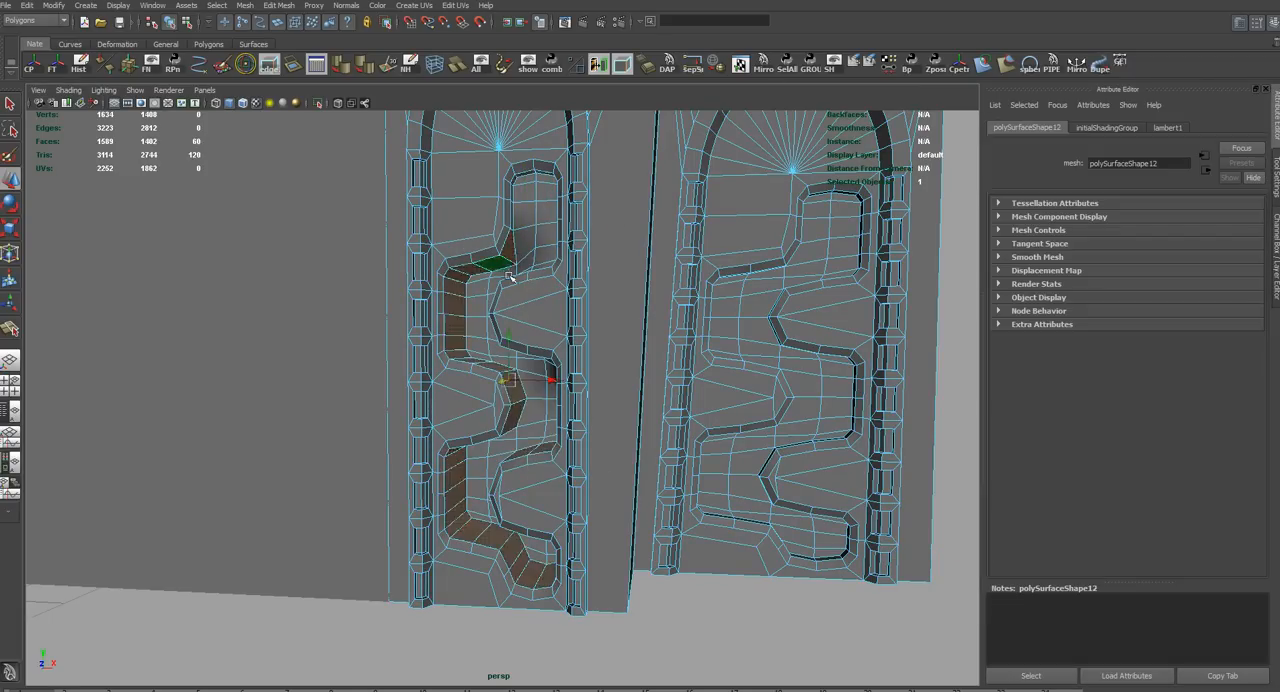
key(g)
Repeat the planar UV projection on the left arch's connected faces and again on the groove's side walls
click(547, 261)
double_click(547, 261)
key(g)
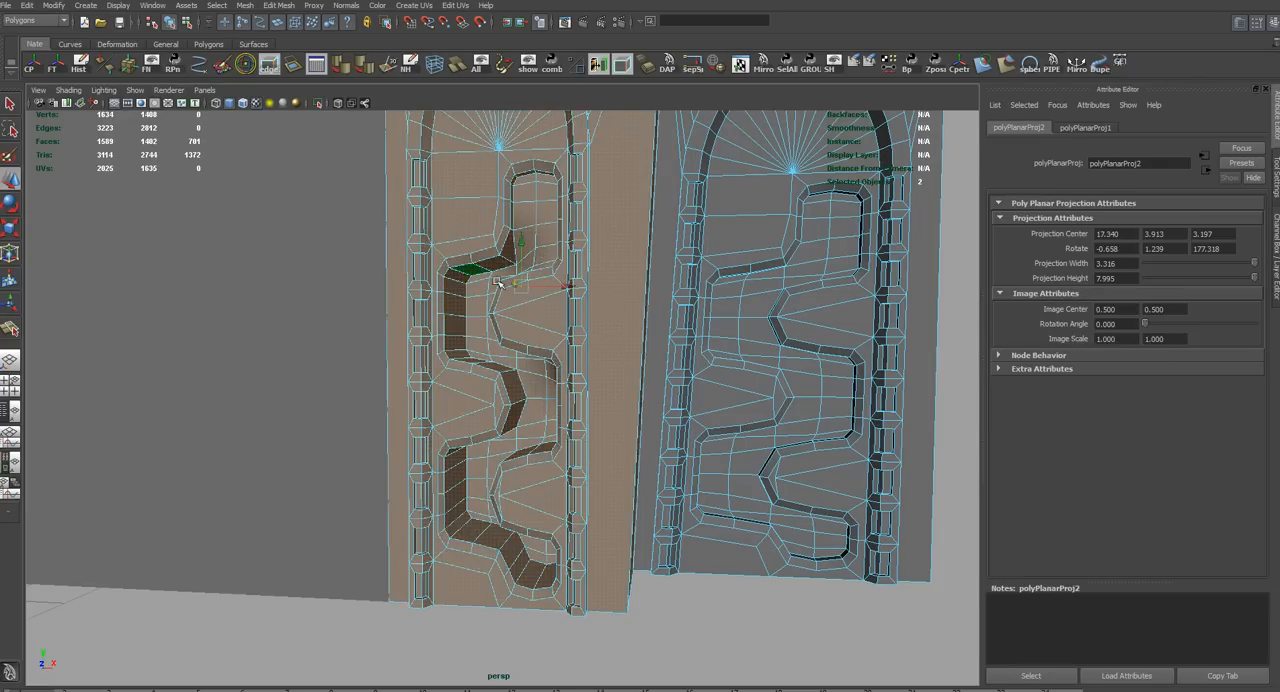
click(492, 278)
shift+double_click(482, 280)
key(g)
Select the floor faces of the left arch's carved groove
double_click(539, 250)
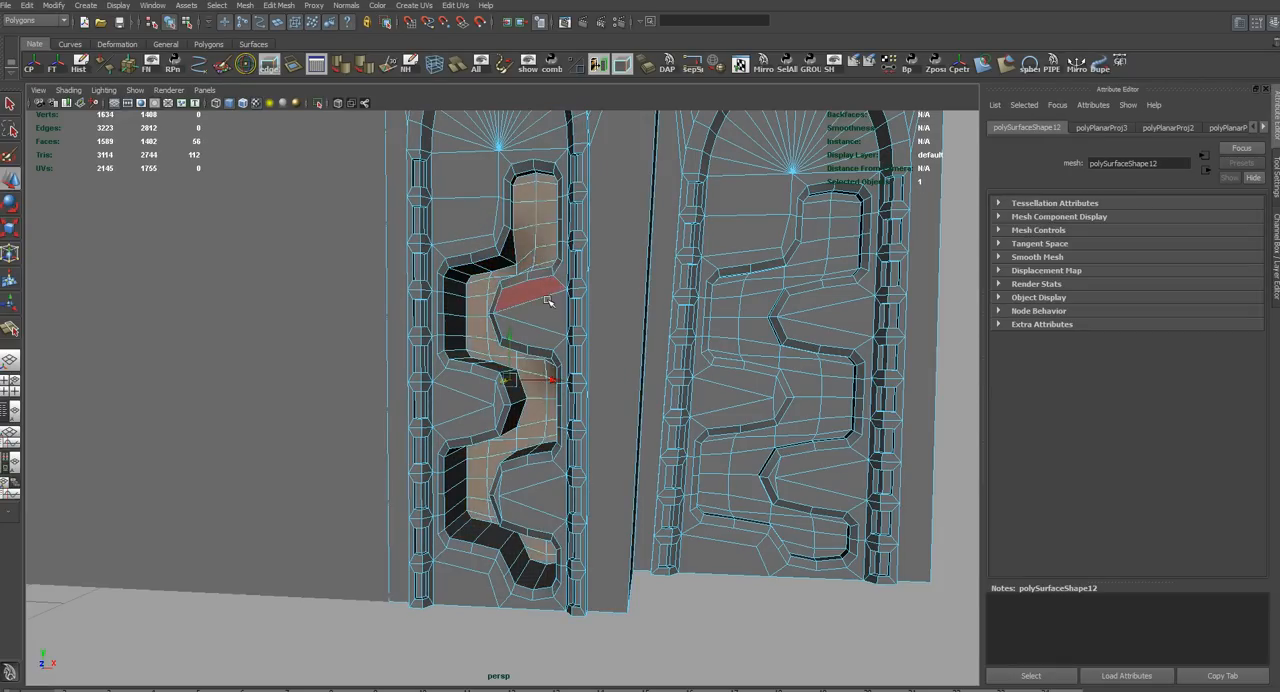
alt+drag(580, 348, 551, 361)
key(r)
alt+drag(527, 285, 456, 253)
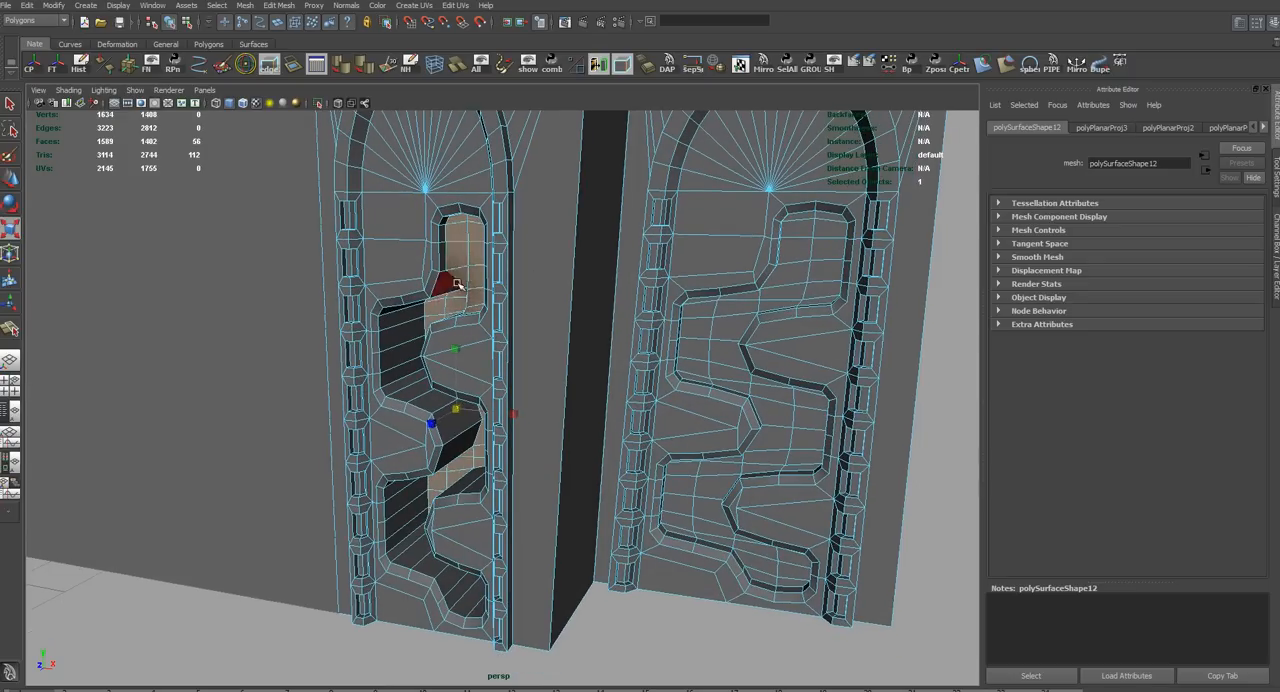
Try to snap the groove's floor faces to a neighbouring vertex and undo the move
key(w)
key(v)
middle_drag(486, 231, 457, 246)
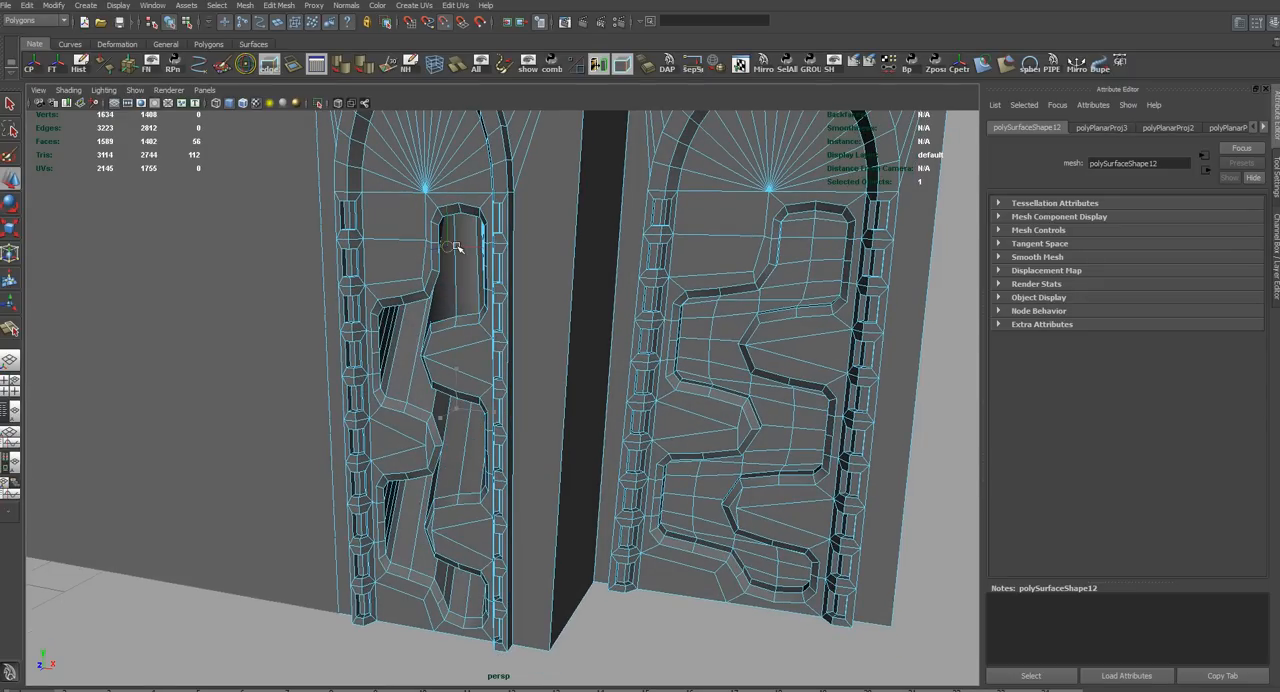
key(t)
key(F8)
key(F8)
key(ctrl+z)
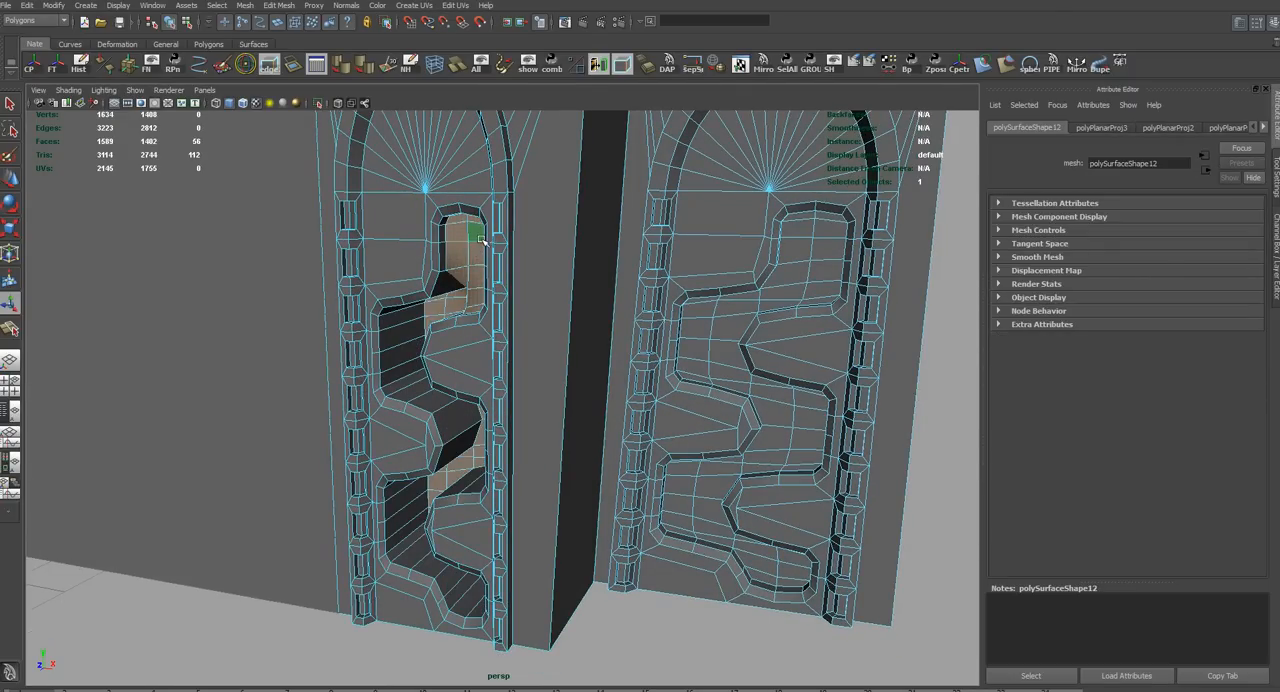
Scale the groove's floor faces in depth until they stand out in front of the left arch
key(r)
alt+drag(452, 252, 455, 320)
drag(383, 285, 566, 315)
alt+middle_drag(512, 320, 548, 347)
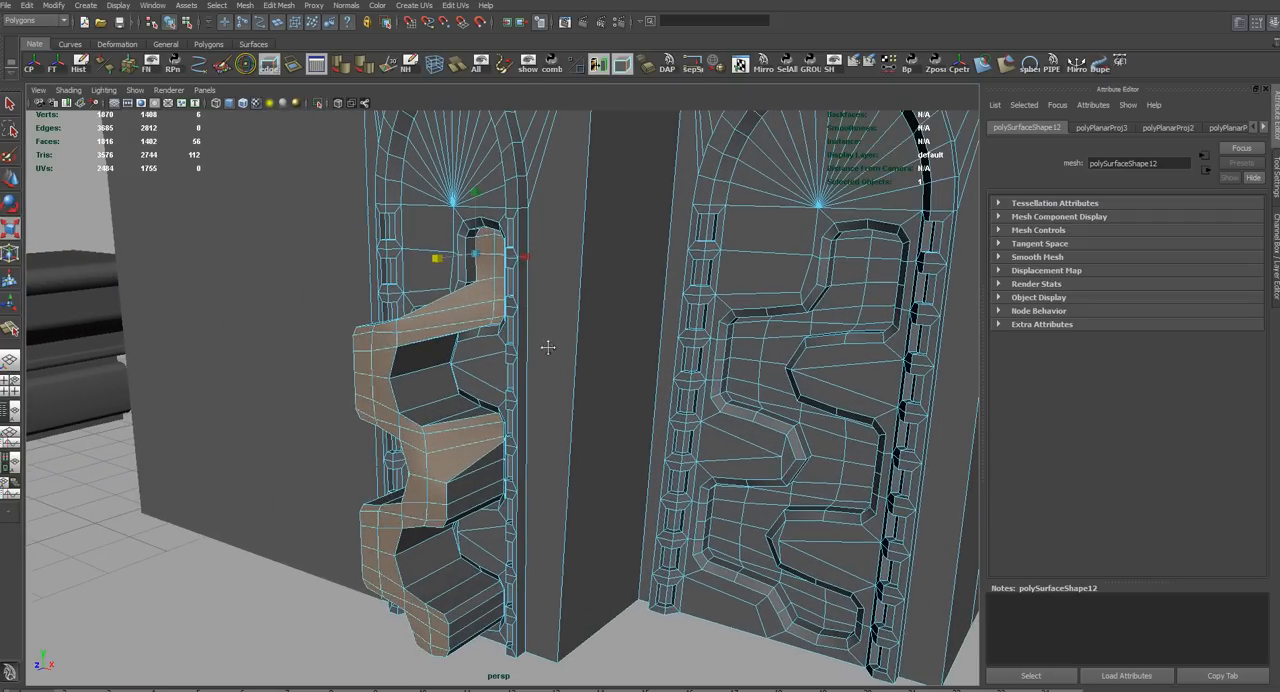
Convert the floor faces to a vertex selection, create a lattice around the protruding vertices and select its points
key(ctrl+F9)
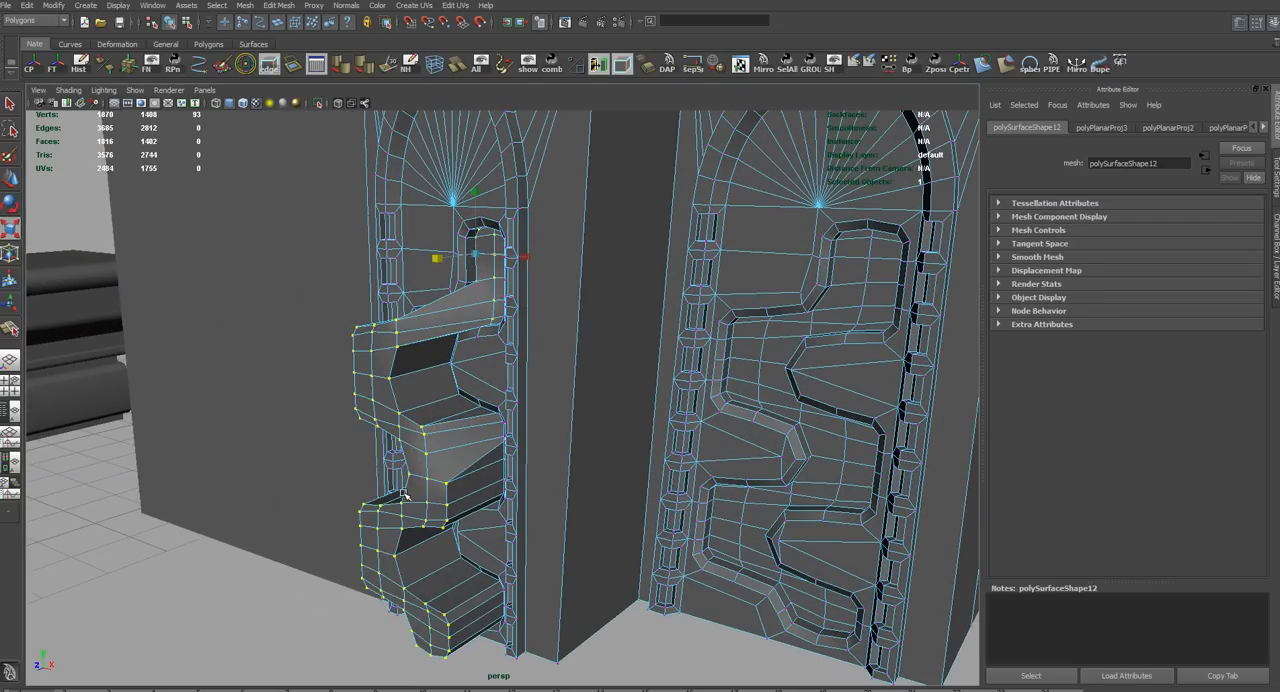
alt+drag(434, 474, 352, 547)
right_drag(352, 547, 352, 516)
alt+drag(494, 560, 358, 304)
drag(215, 645, 214, 646)
alt+drag(216, 643, 426, 603)
alt+middle_drag(436, 505, 431, 611)
Move the lattice's front points back into the wall so the left arch's groove has an even, shallow depth
key(w)
alt+drag(546, 350, 557, 460)
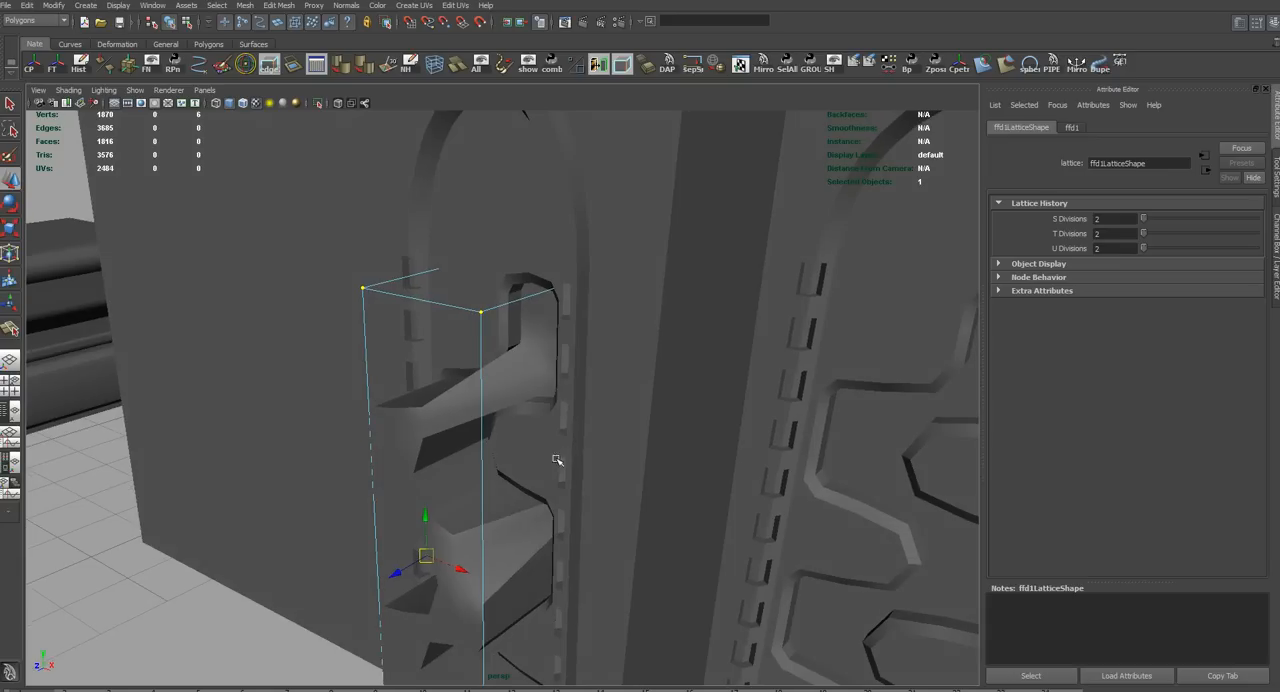
drag(416, 579, 697, 374)
alt+middle_drag(697, 374, 530, 355)
mouse_move(530, 355)
alt+right_down()
mouse_move(561, 361)
mouse_move(534, 354)
alt+right_up()
alt+drag(534, 354, 516, 324)
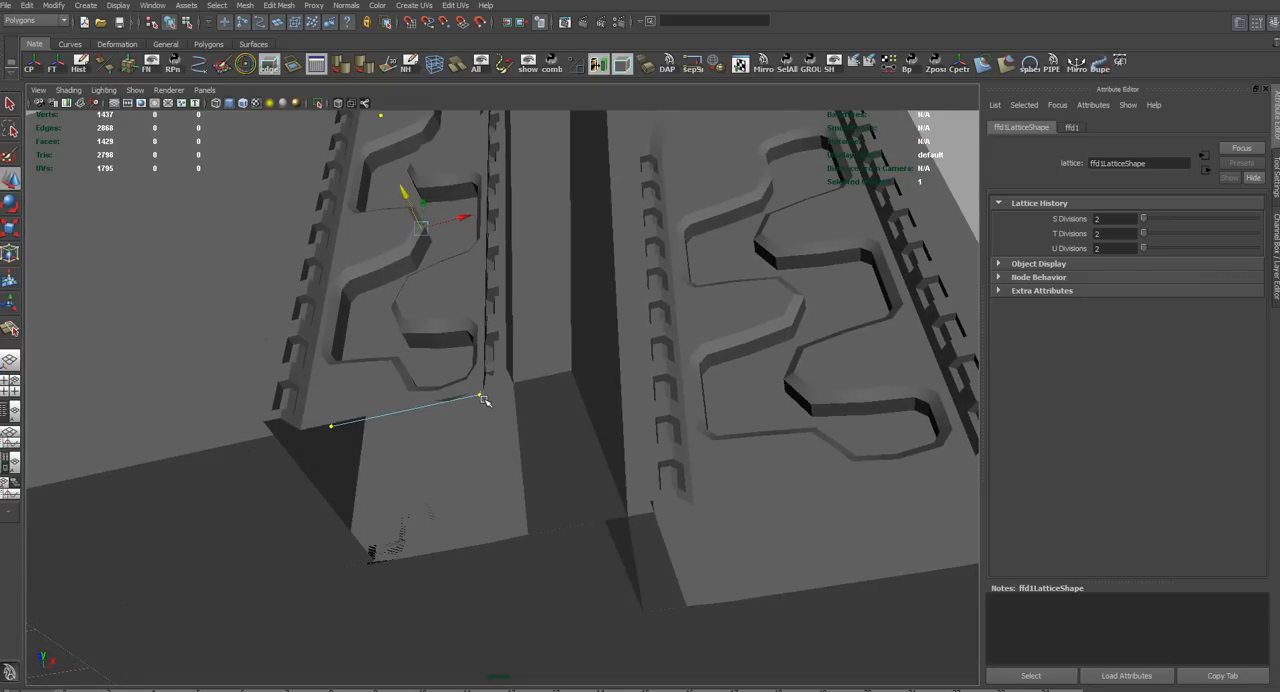
alt+drag(484, 397, 488, 489)
alt+middle_drag(488, 489, 523, 500)
alt+drag(523, 500, 566, 431)
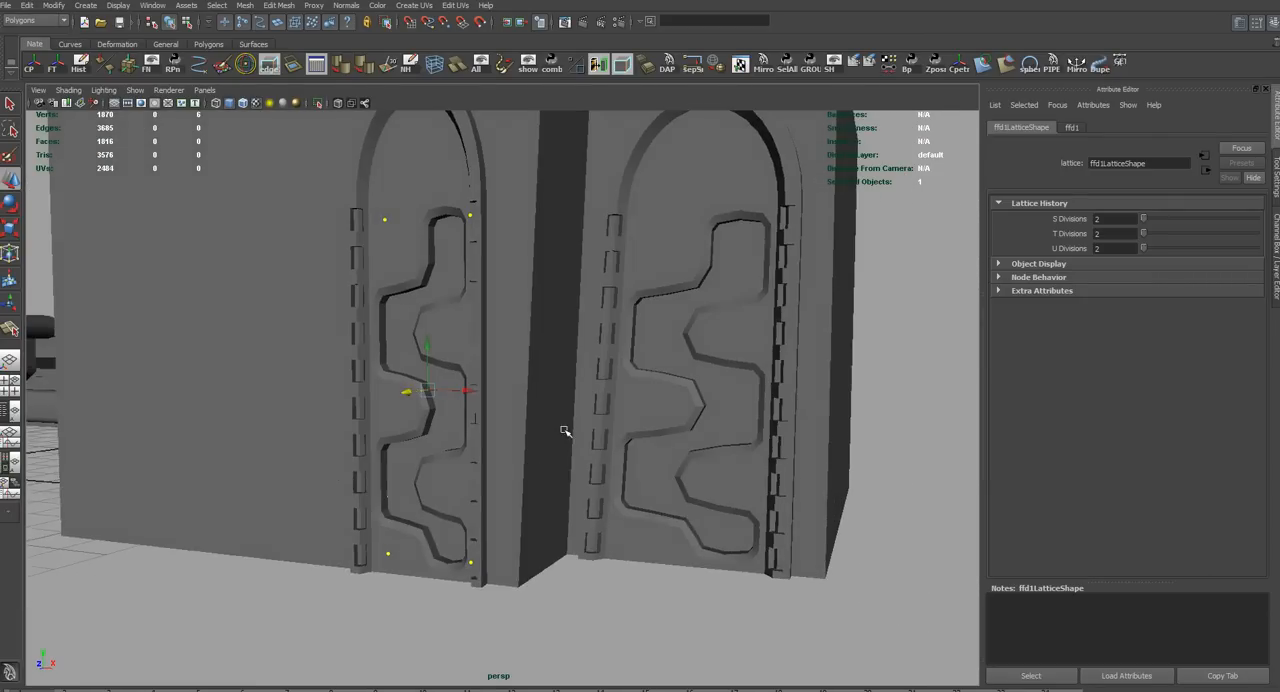